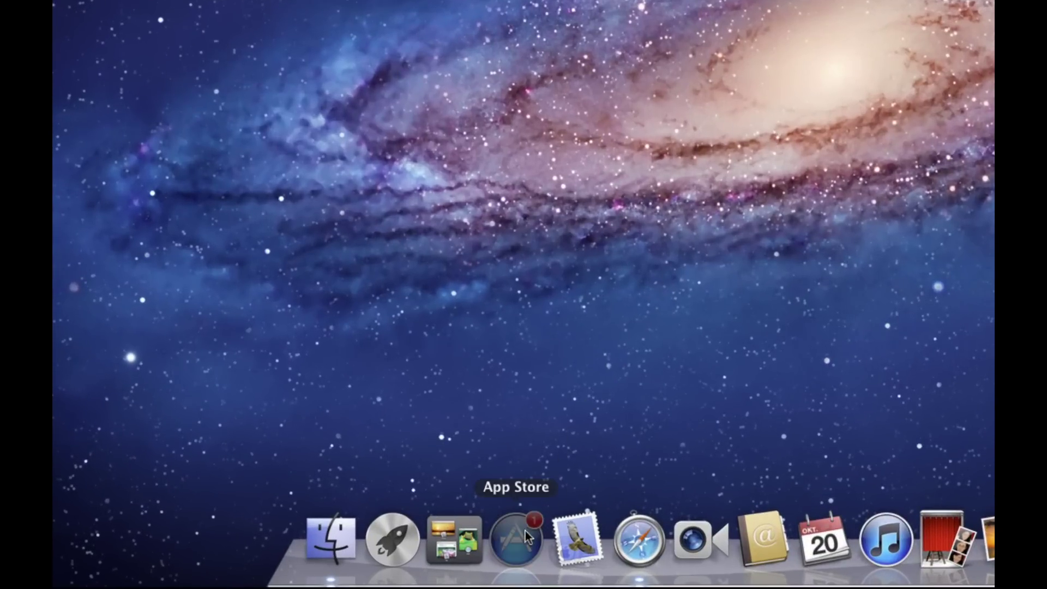
View OS X Lion in the App Store, then launch Install OS X Mountain Lion from Applications
{"action": "left_click", "coordinate": [341, 551]}
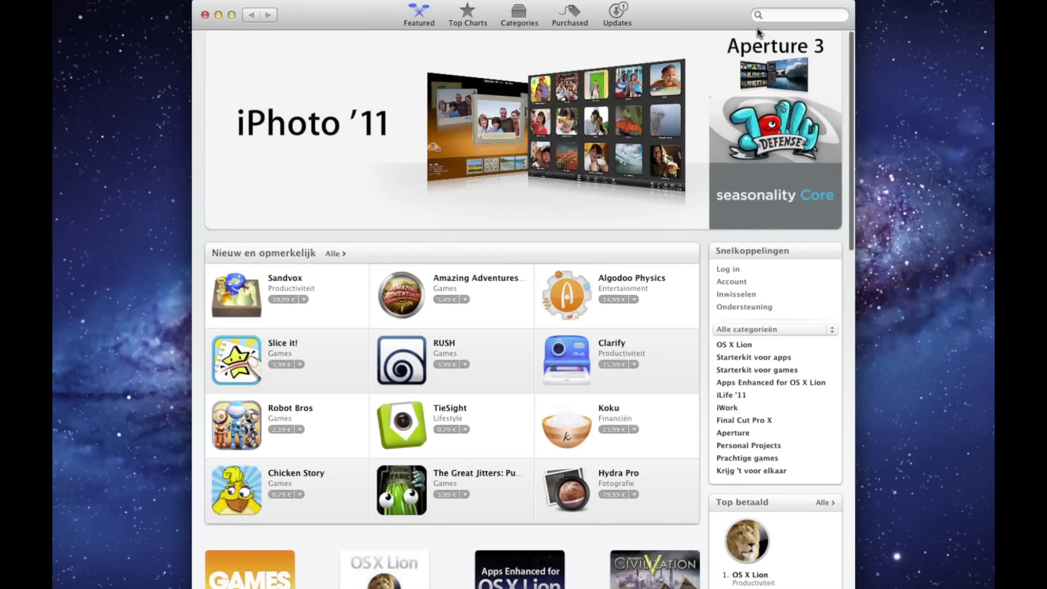
{"action": "left_click", "coordinate": [751, 551]}
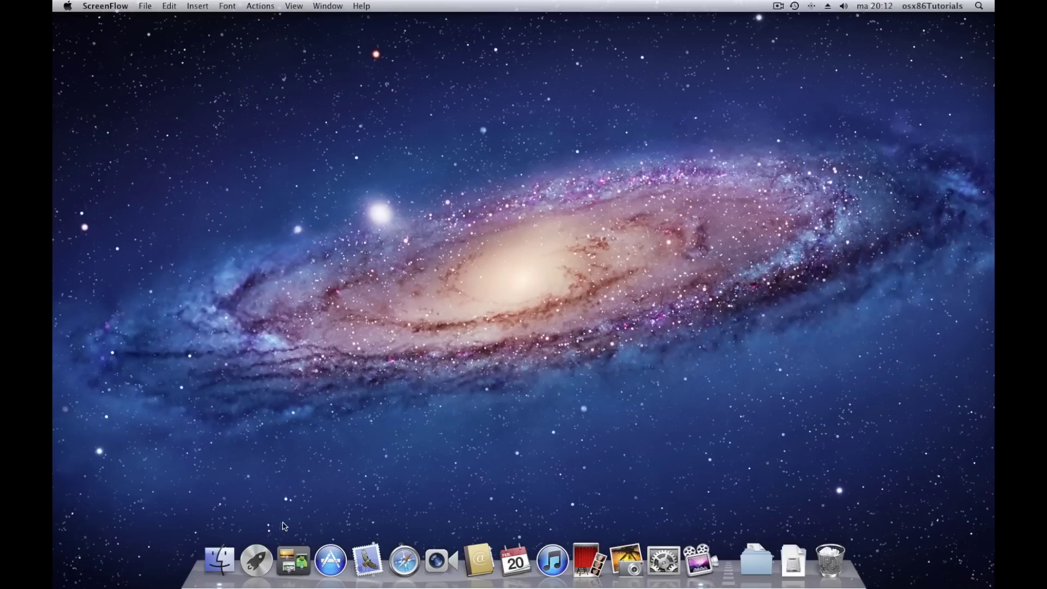
{"action": "left_click", "coordinate": [220, 559]}
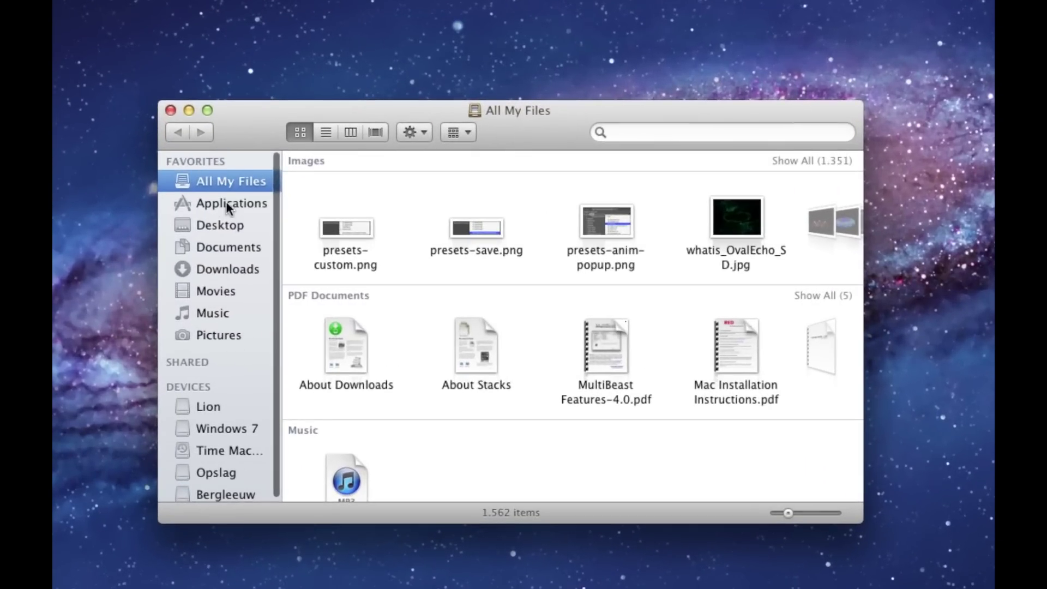
{"action": "left_click", "coordinate": [227, 205]}
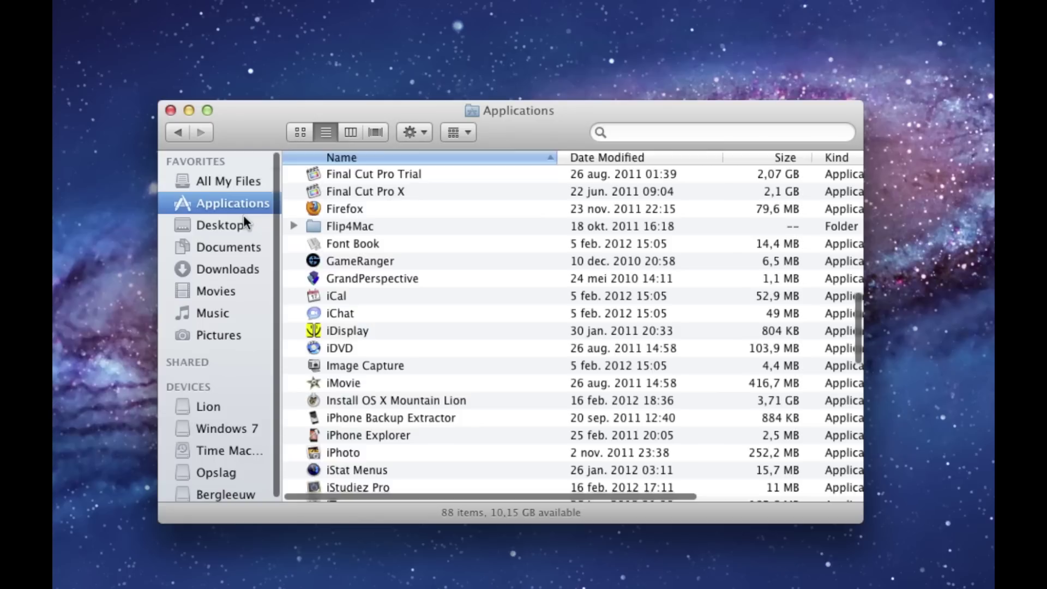
{"action": "double_click", "coordinate": [370, 401]}
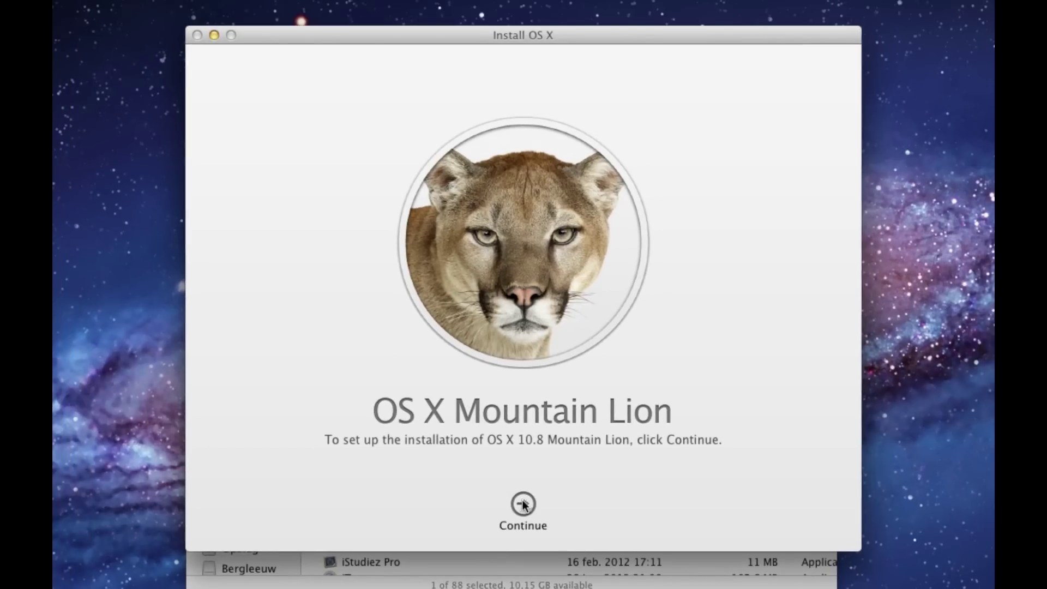
Accept the Mountain Lion license and authorise installing onto the Lion disk with the admin password
{"action": "left_click", "coordinate": [523, 504]}
{"action": "left_click", "coordinate": [561, 505]}
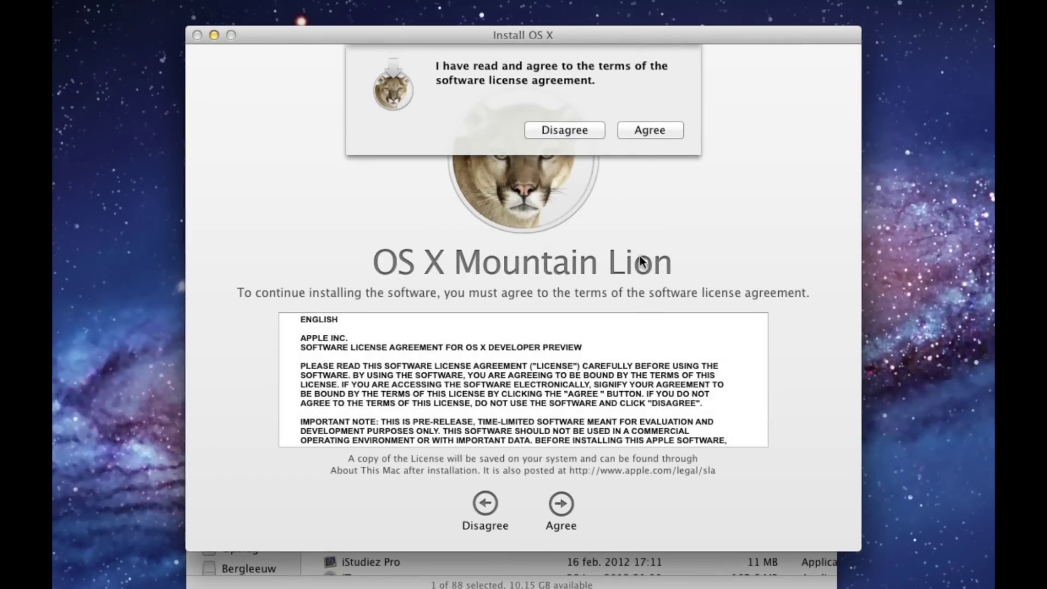
{"action": "left_click", "coordinate": [637, 132]}
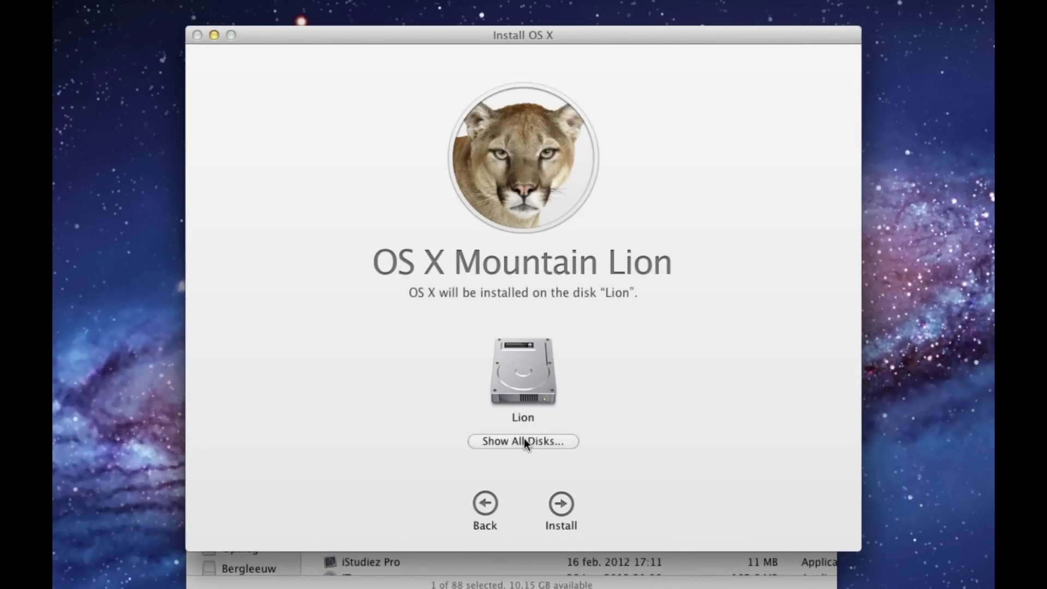
{"action": "left_click", "coordinate": [562, 503]}
{"action": "type", "text": "•"}
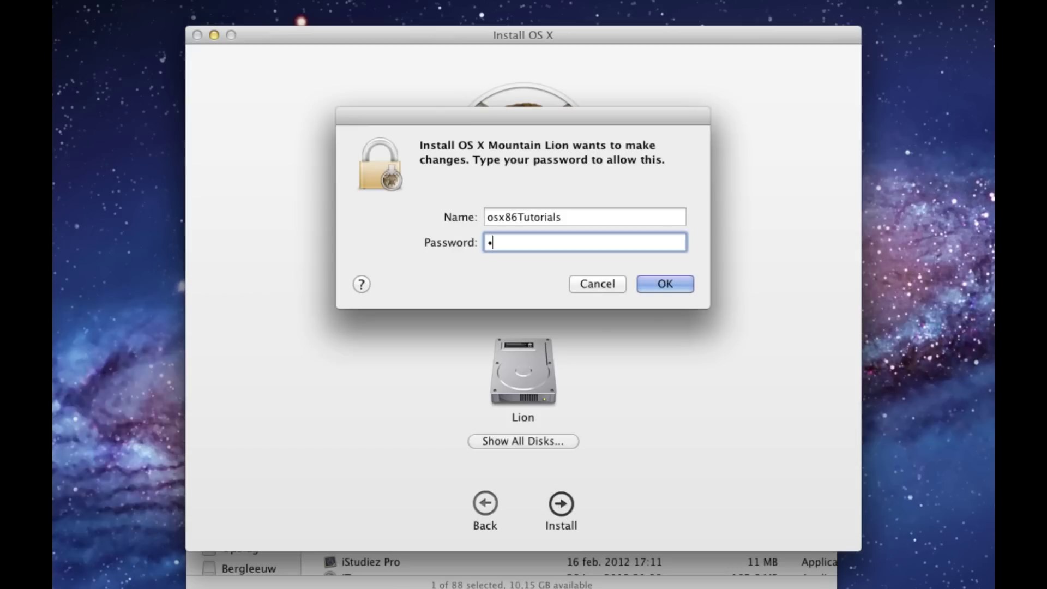
{"action": "key", "text": "Return"}
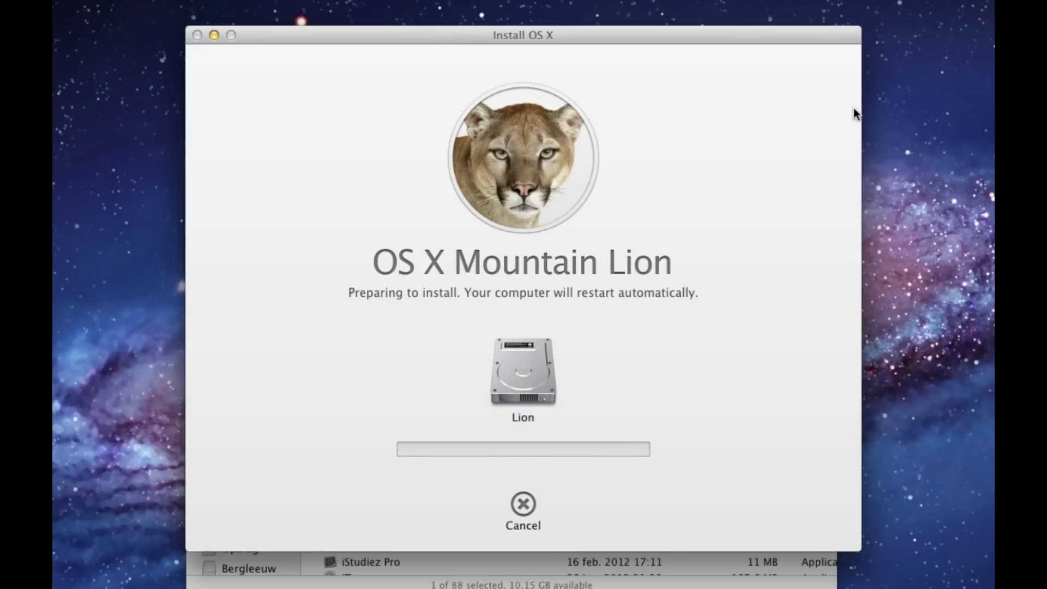
{"action": "left_click", "coordinate": [930, 6]}
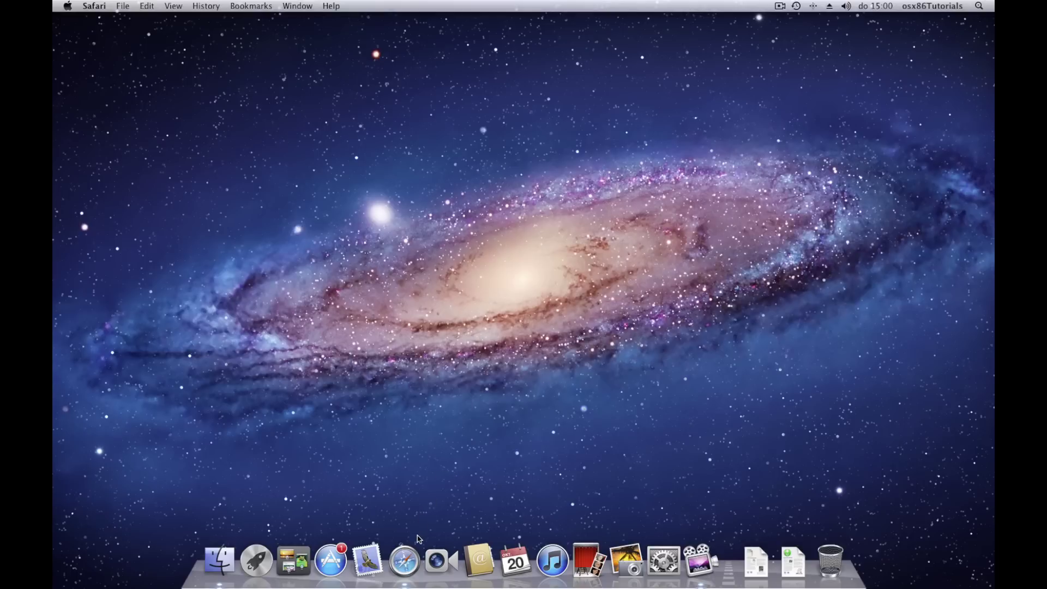
Search the web in Safari for 'xmove'
{"action": "left_click", "coordinate": [414, 549]}
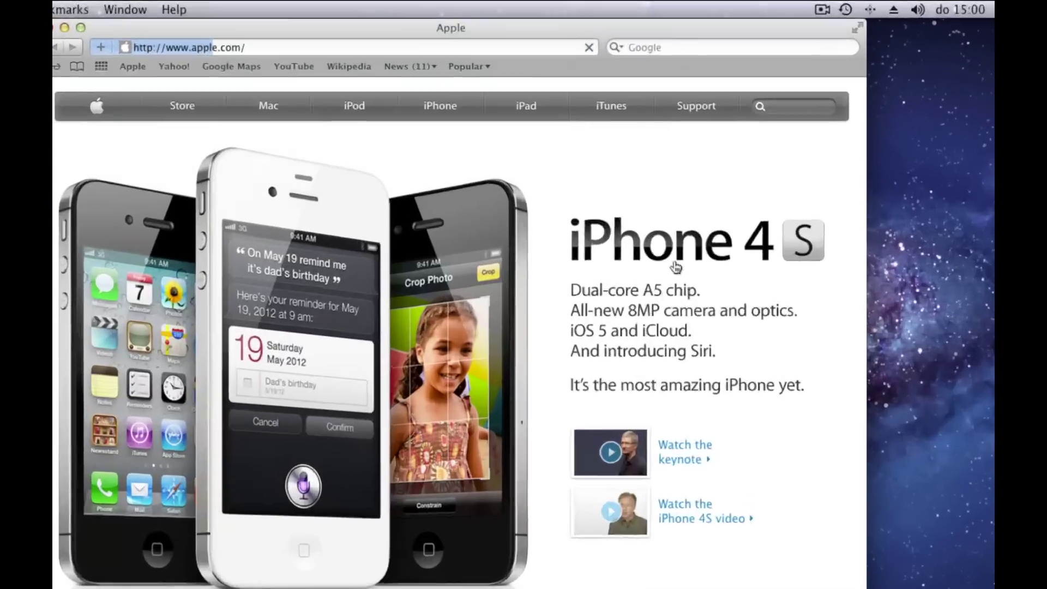
{"action": "left_click", "coordinate": [706, 32]}
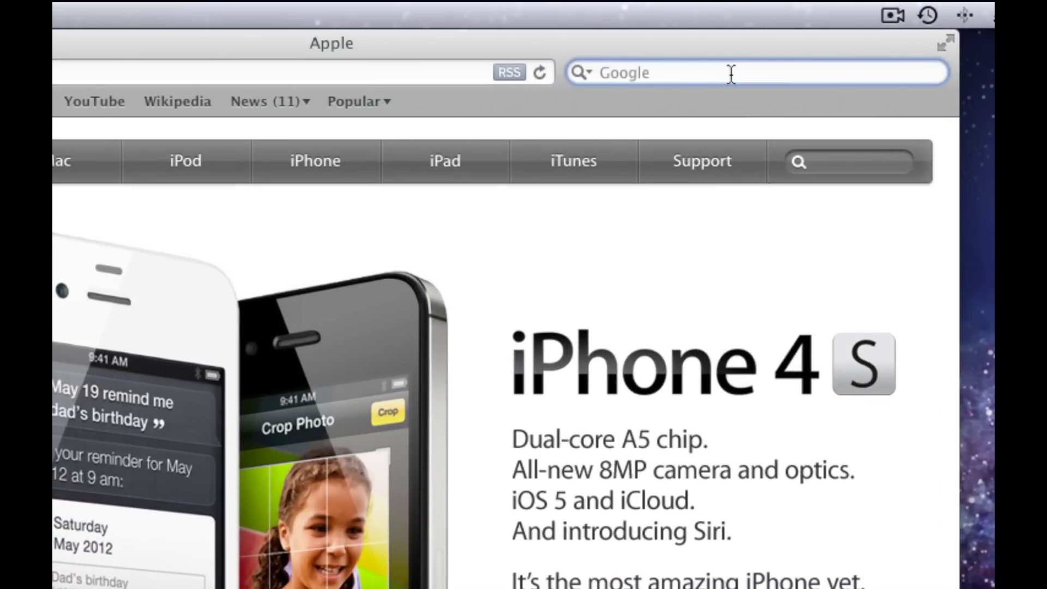
{"action": "type", "text": "xmove"}
{"action": "key", "text": "Return"}
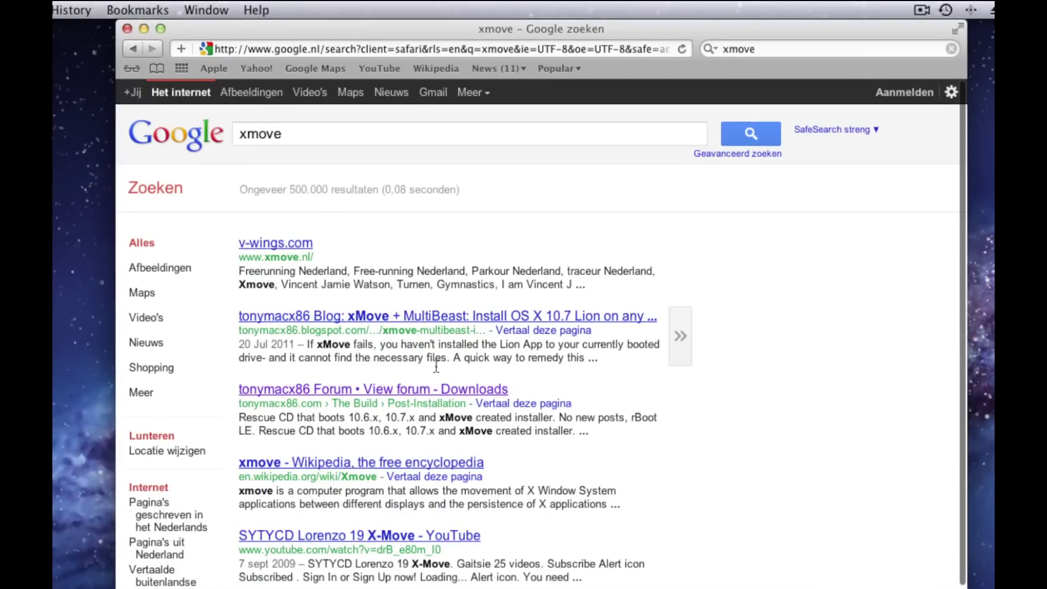
Download xMove from the tonymacx86 Downloads forum and show the downloads list
{"action": "left_click", "coordinate": [418, 398]}
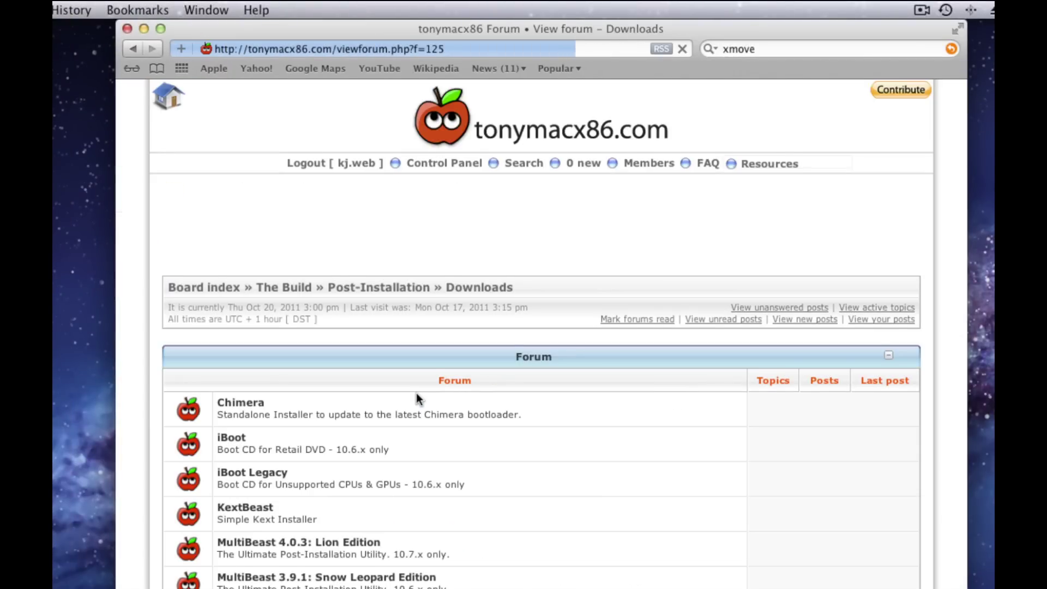
{"action": "scroll", "coordinate": [416, 393], "scroll_direction": "down", "scroll_amount": 6}
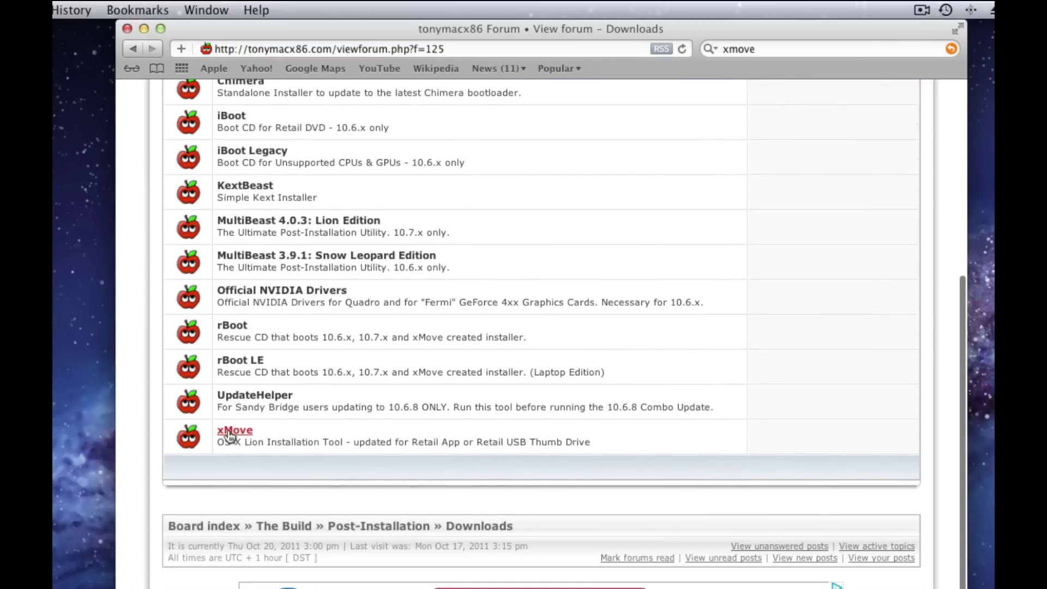
{"action": "left_click", "coordinate": [229, 432]}
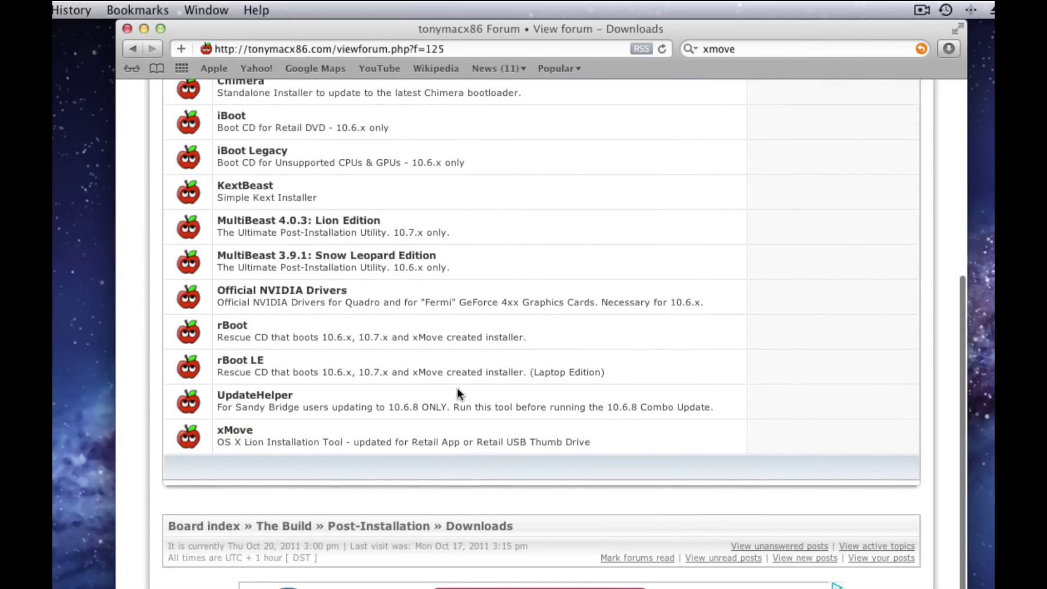
{"action": "left_click", "coordinate": [948, 49]}
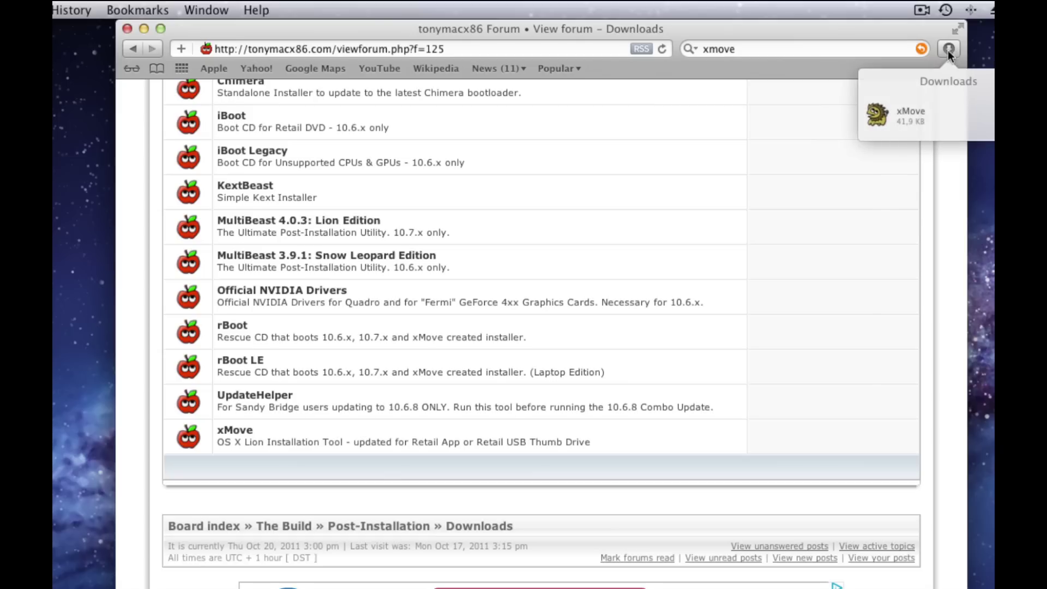
Open the downloaded xMove installer and agree to its license
{"action": "double_click", "coordinate": [920, 114]}
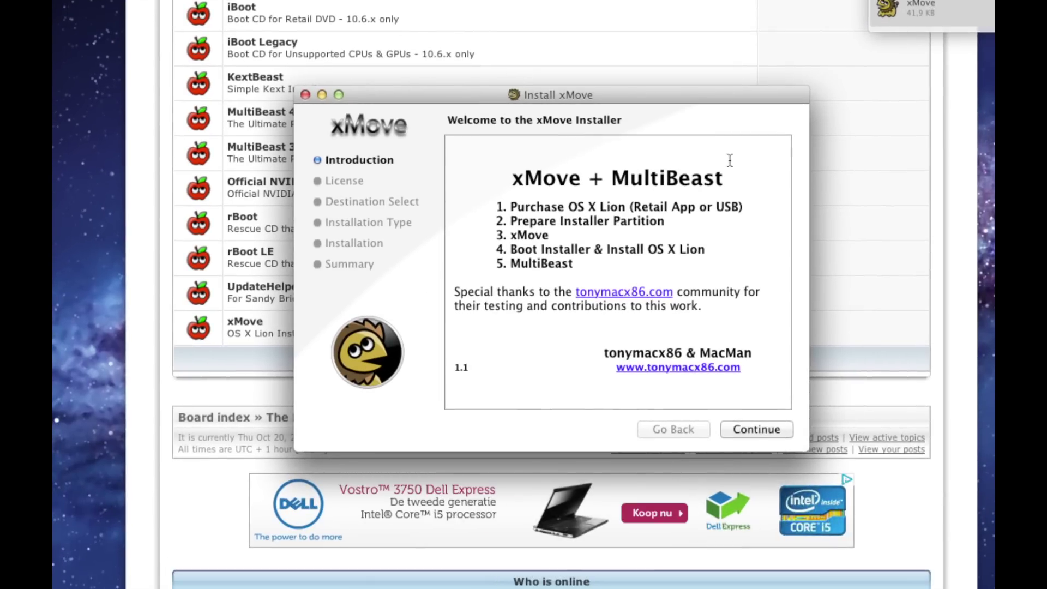
{"action": "left_click", "coordinate": [746, 429]}
{"action": "left_click", "coordinate": [747, 429]}
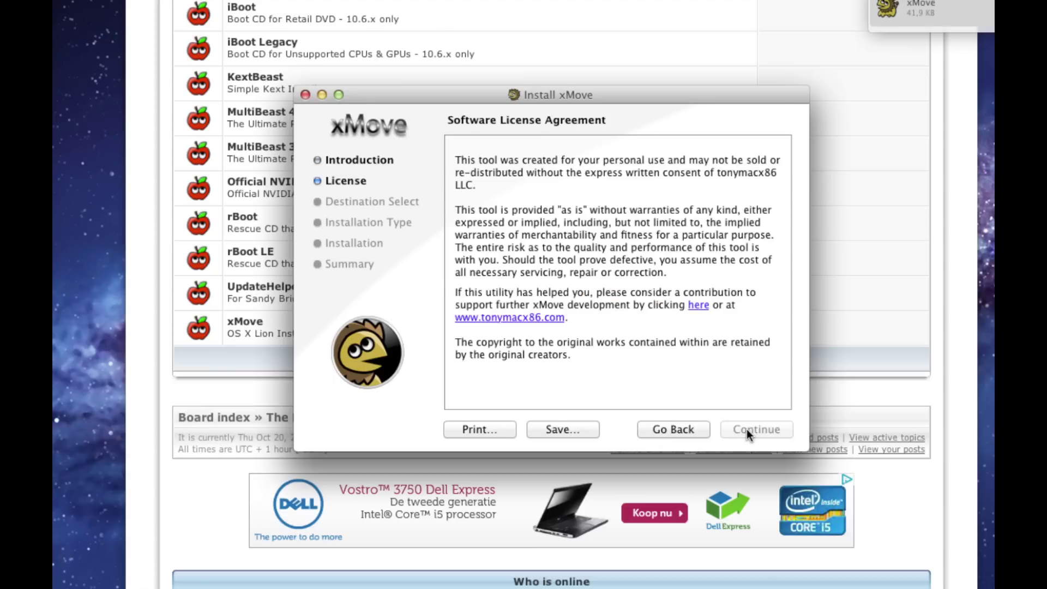
{"action": "left_click", "coordinate": [718, 233]}
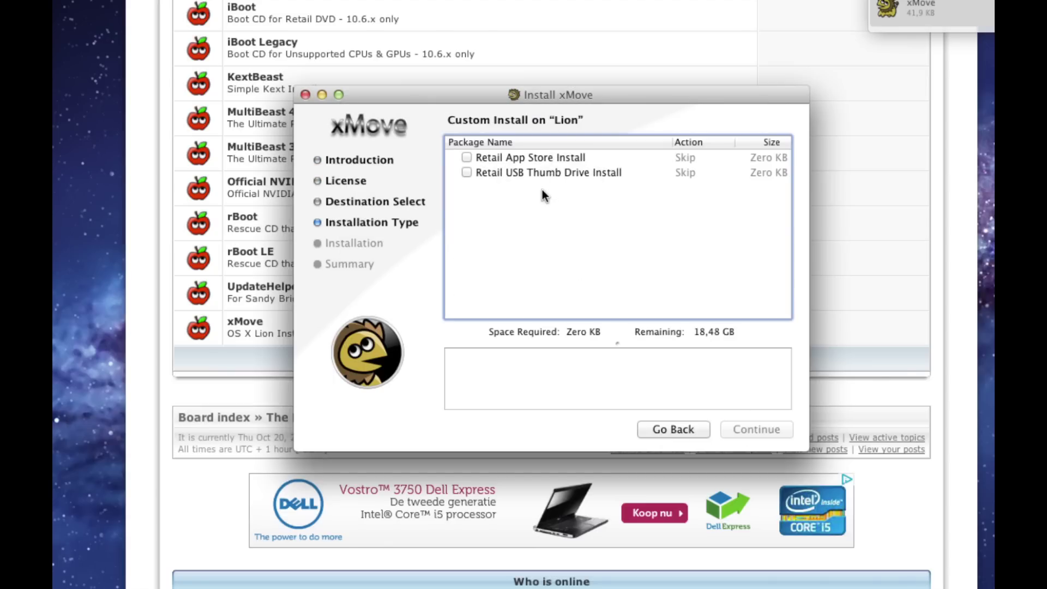
Set the install destination to Empty_USB with the Retail App Store Install package selected
{"action": "left_click", "coordinate": [466, 157]}
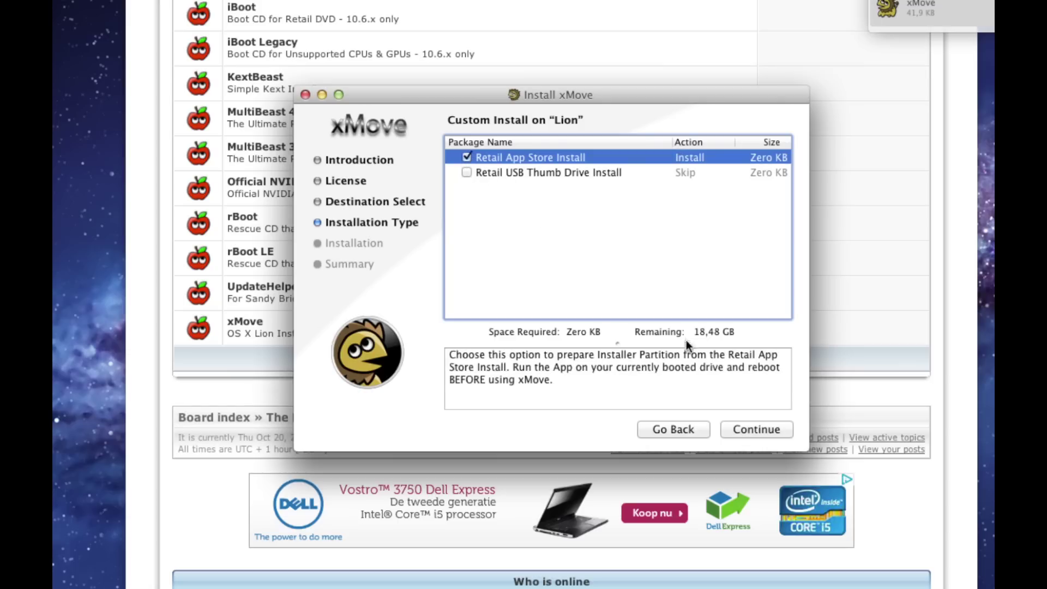
{"action": "left_click", "coordinate": [749, 430]}
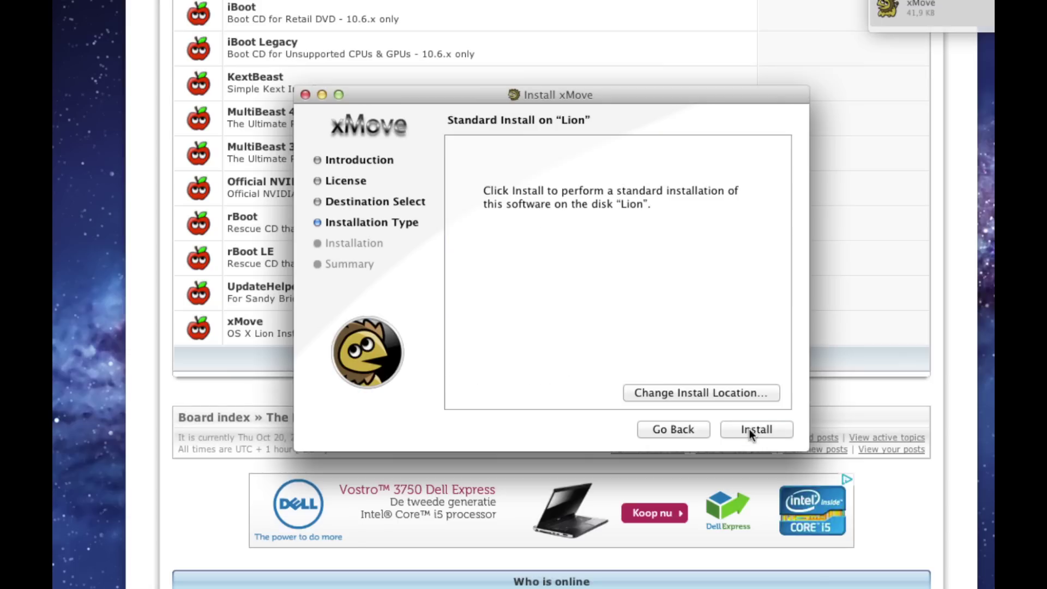
{"action": "left_click", "coordinate": [696, 393]}
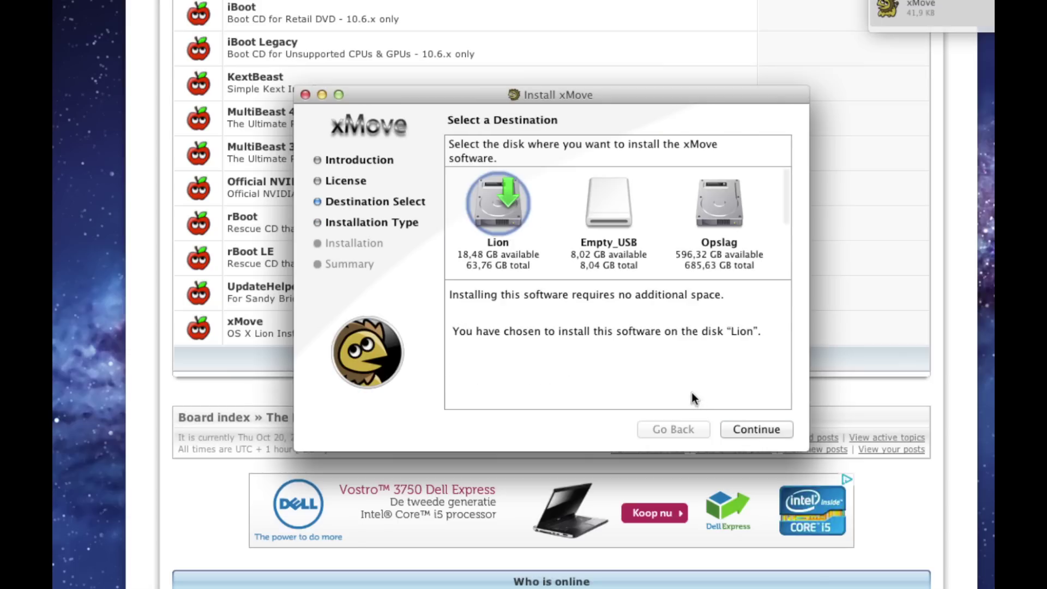
{"action": "left_click", "coordinate": [619, 218]}
{"action": "left_click", "coordinate": [744, 430]}
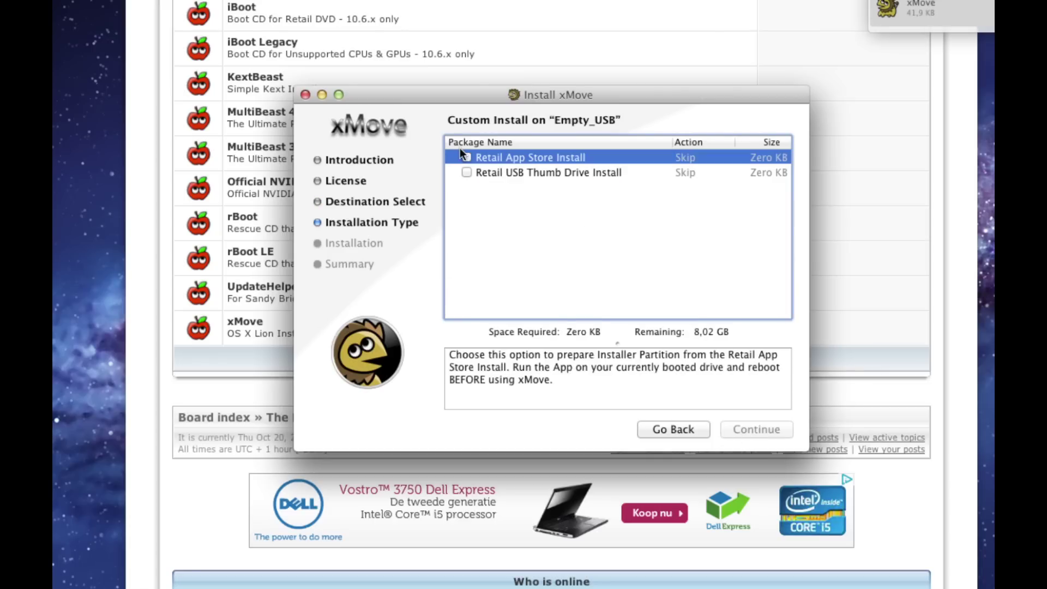
{"action": "left_click", "coordinate": [466, 157]}
{"action": "left_click", "coordinate": [745, 430]}
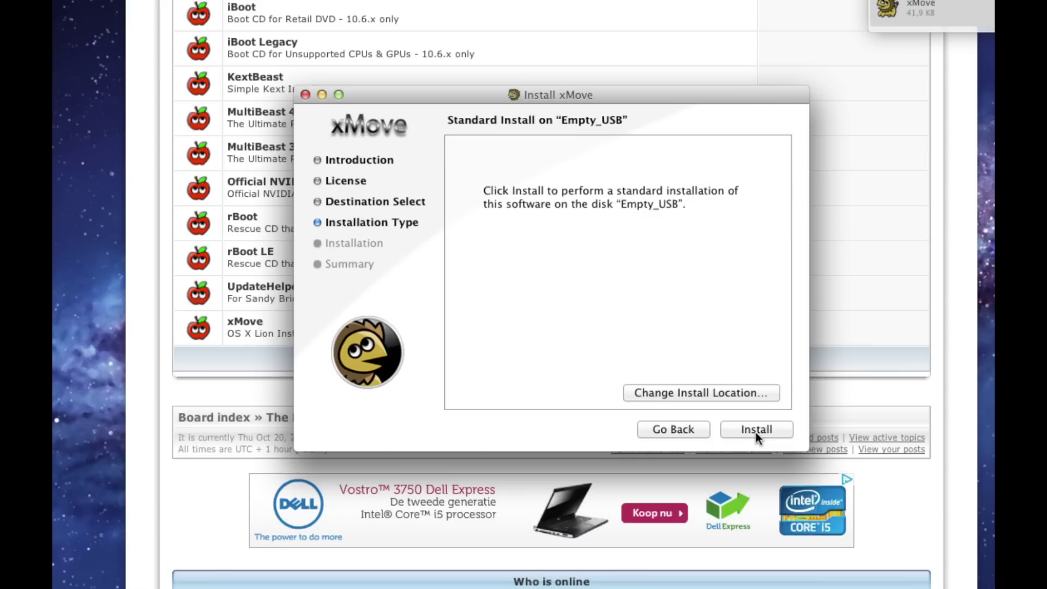
Install xMove onto Empty_USB, authorising with the admin password
{"action": "left_click", "coordinate": [756, 430]}
{"action": "type", "text": "a"}
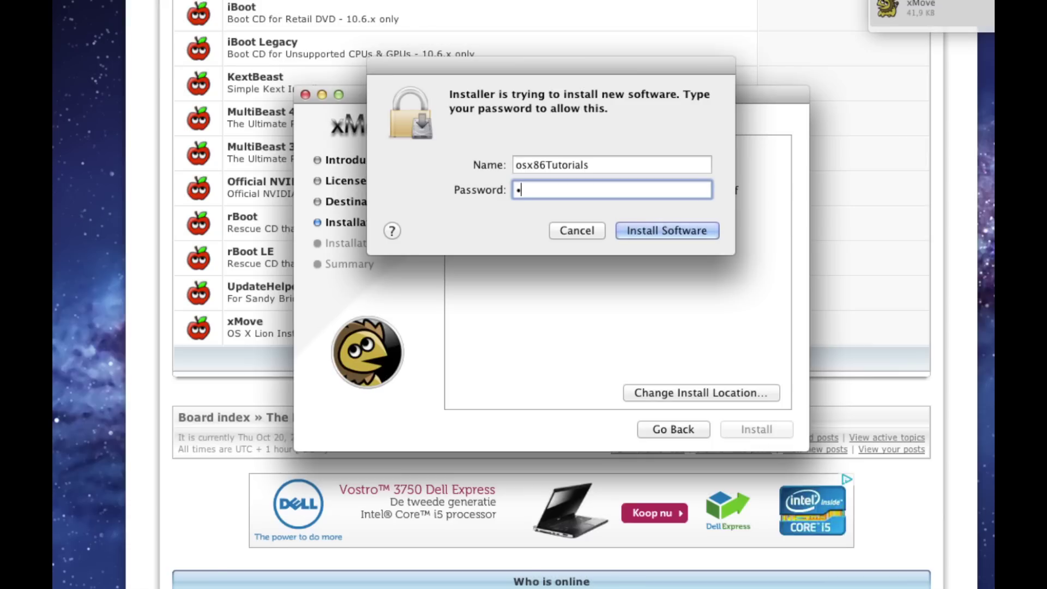
{"action": "key", "text": "Return"}
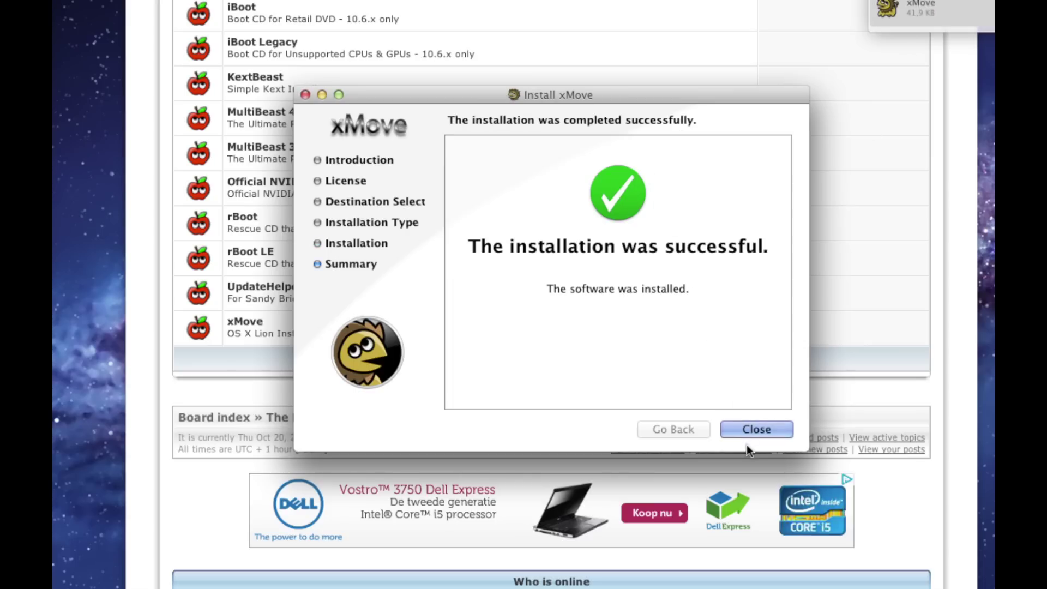
Close the xMove installer, search 'multibeast lion', and download MultiBeast 4.0.3: Lion Edition
{"action": "left_click", "coordinate": [755, 431]}
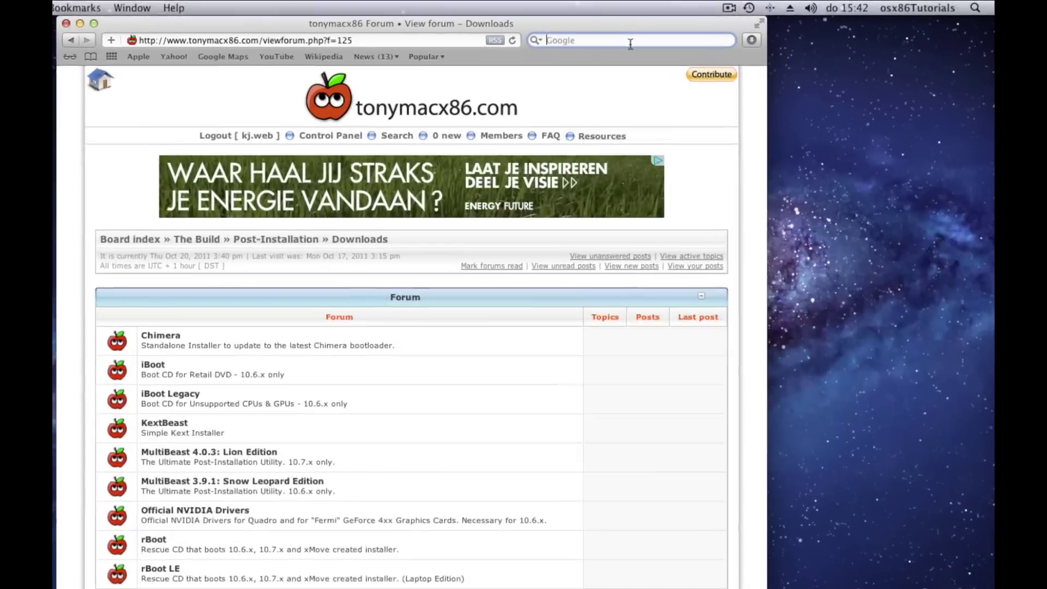
{"action": "type", "text": "multibe"}
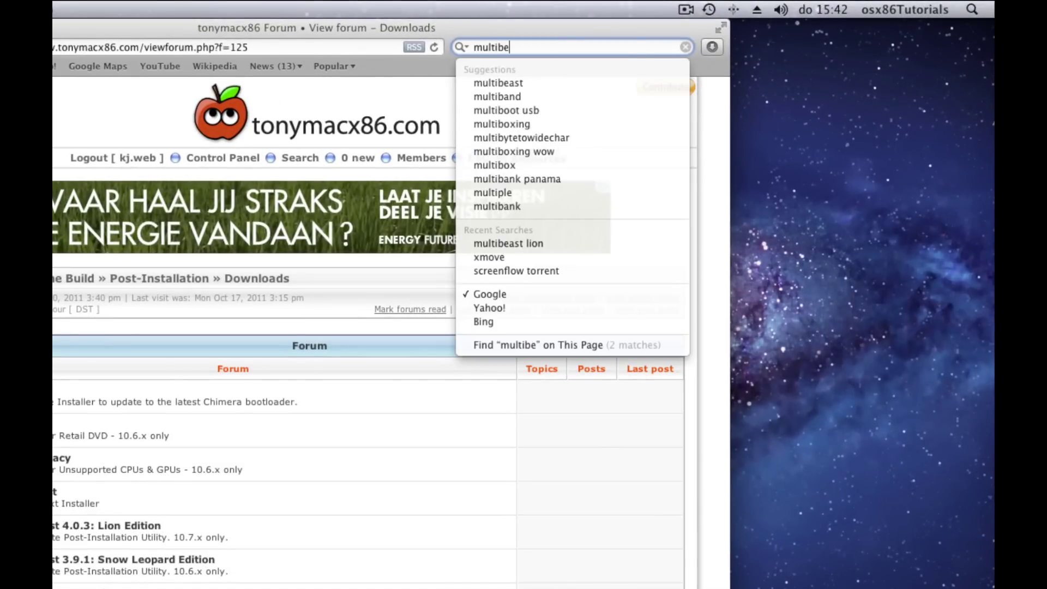
{"action": "type", "text": "ast lion"}
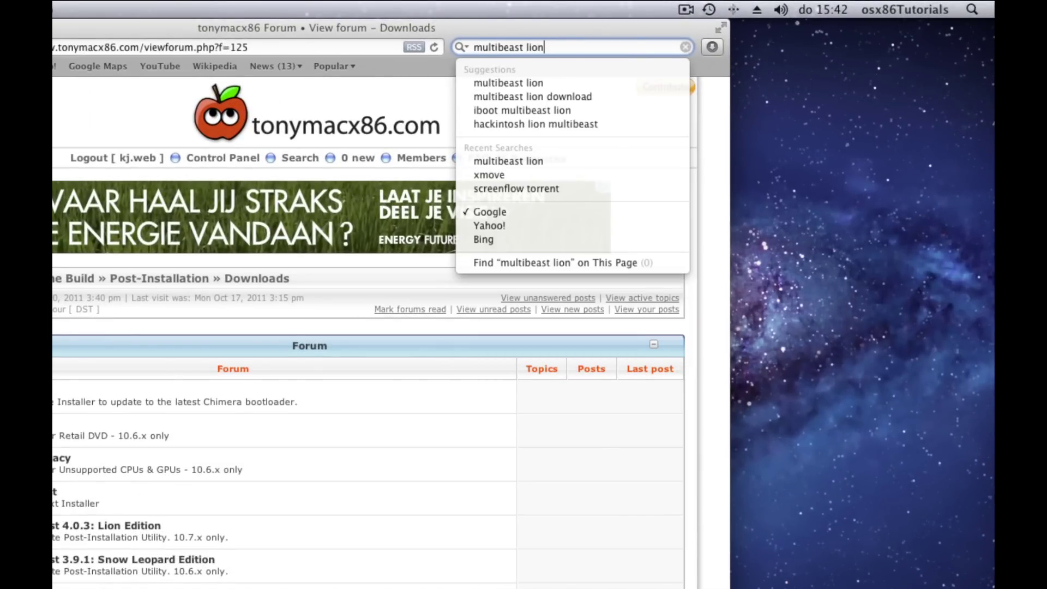
{"action": "key", "text": "Return"}
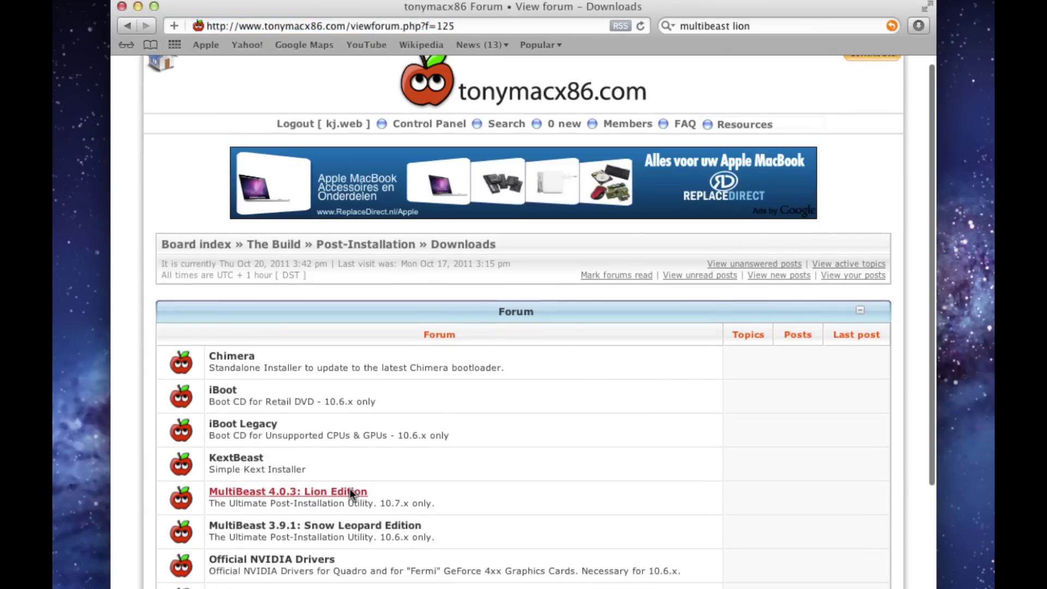
{"action": "left_click", "coordinate": [350, 491]}
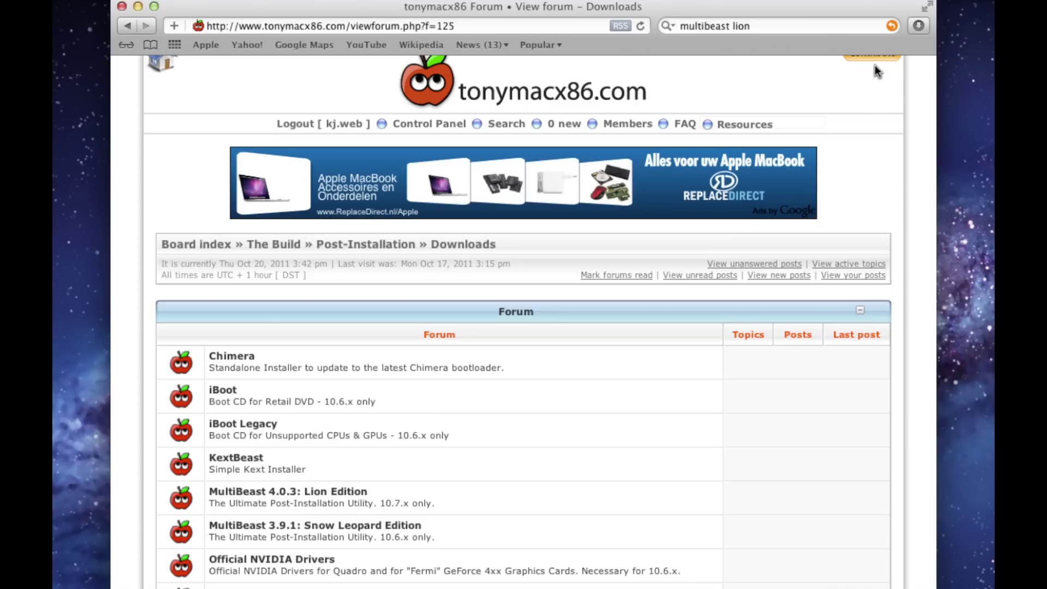
{"action": "left_click", "coordinate": [915, 28]}
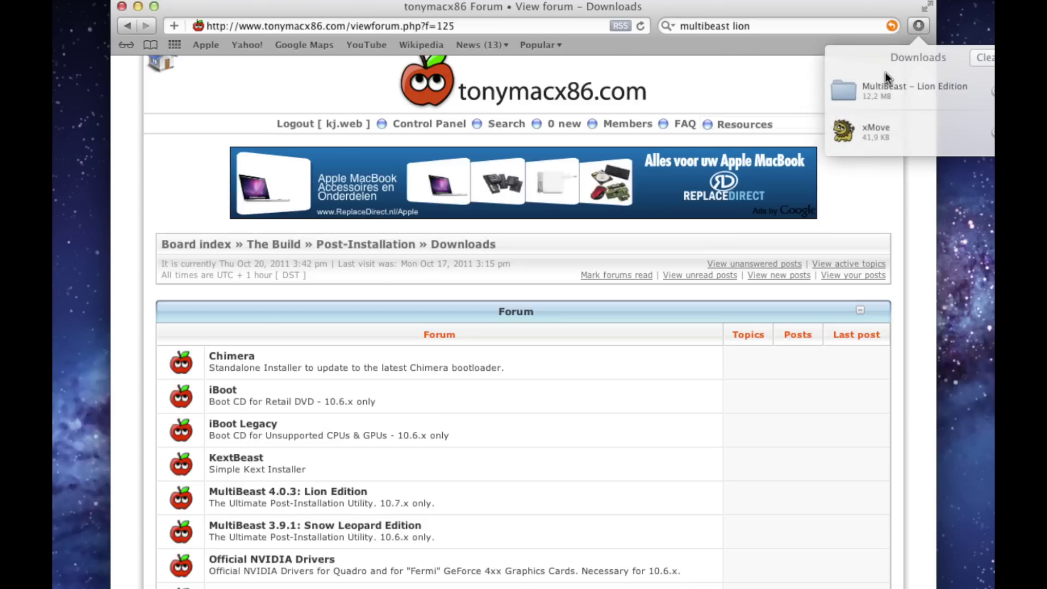
Launch MultiBeast 4.0.3 from its downloaded folder and accept the license
{"action": "double_click", "coordinate": [879, 83]}
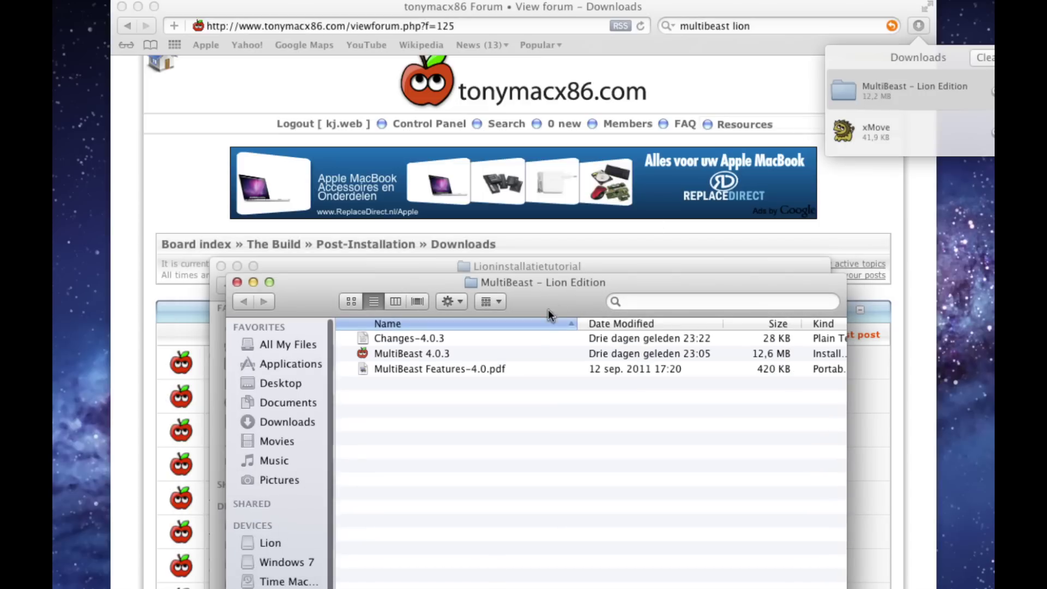
{"action": "double_click", "coordinate": [518, 355]}
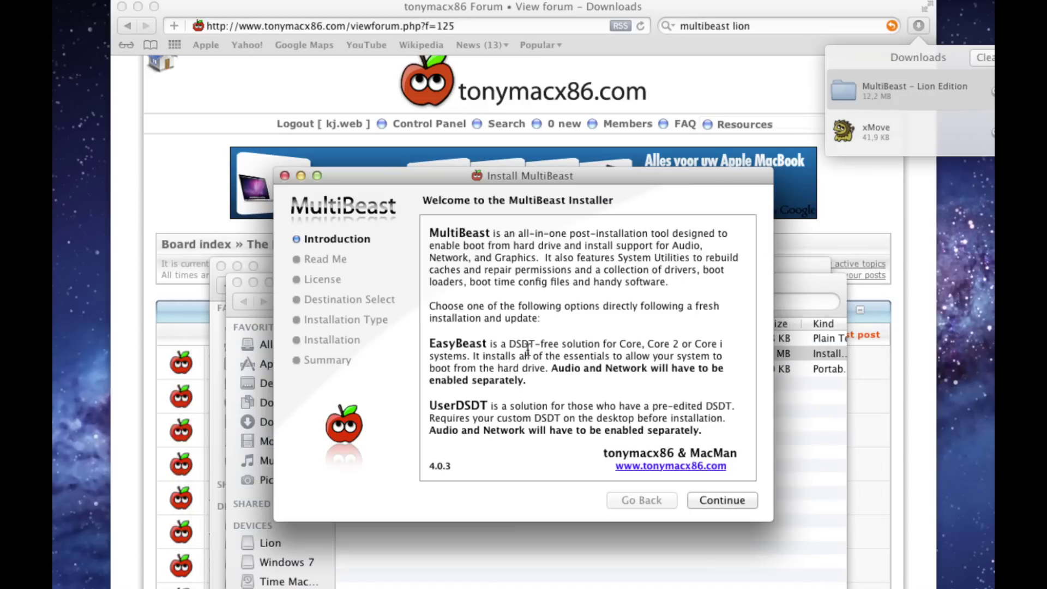
{"action": "left_click", "coordinate": [702, 502]}
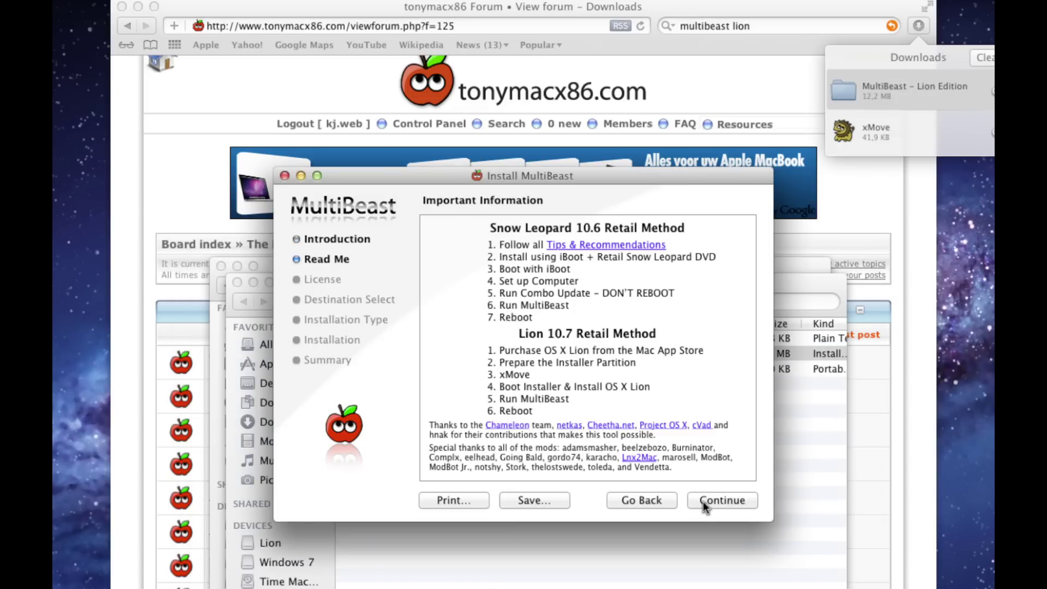
{"action": "left_click", "coordinate": [702, 501]}
{"action": "left_click", "coordinate": [701, 501]}
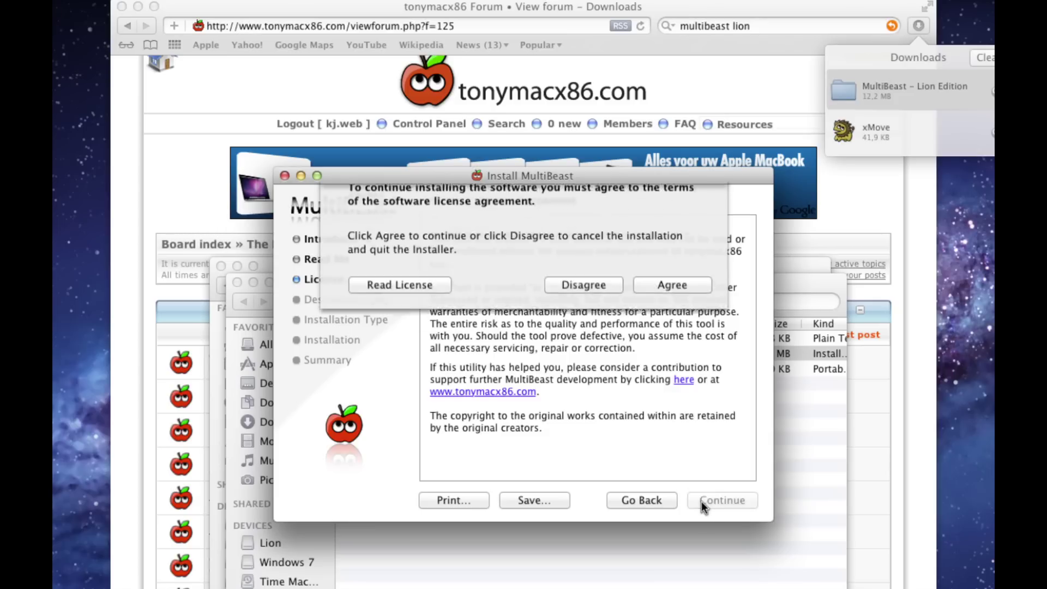
{"action": "left_click", "coordinate": [672, 305]}
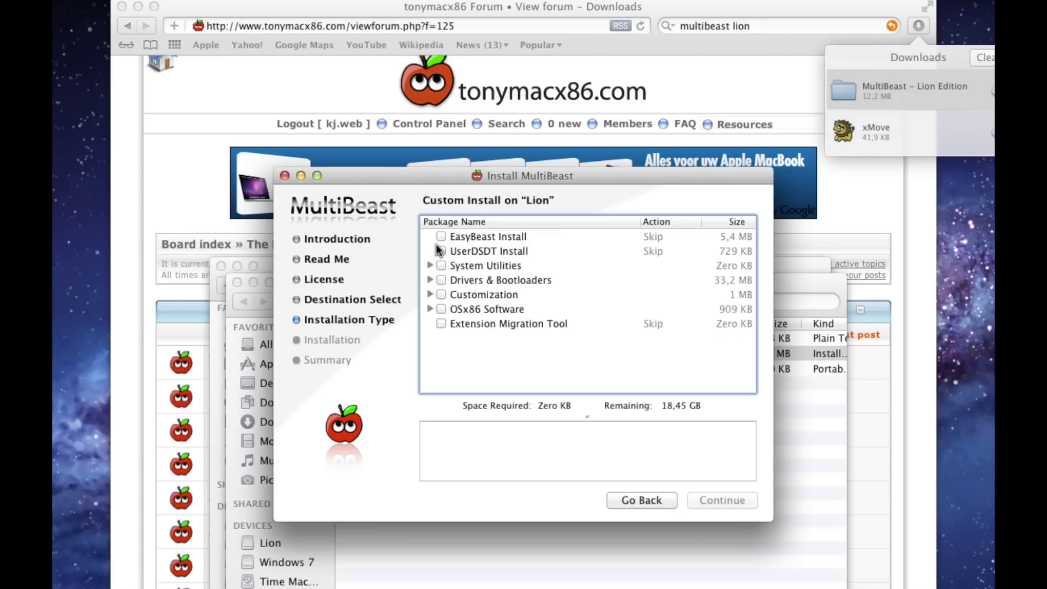
Select EasyBeast Install and change the install location to Empty_USB, showing Drivers & Bootloaders
{"action": "left_click", "coordinate": [440, 237]}
{"action": "left_click", "coordinate": [722, 500]}
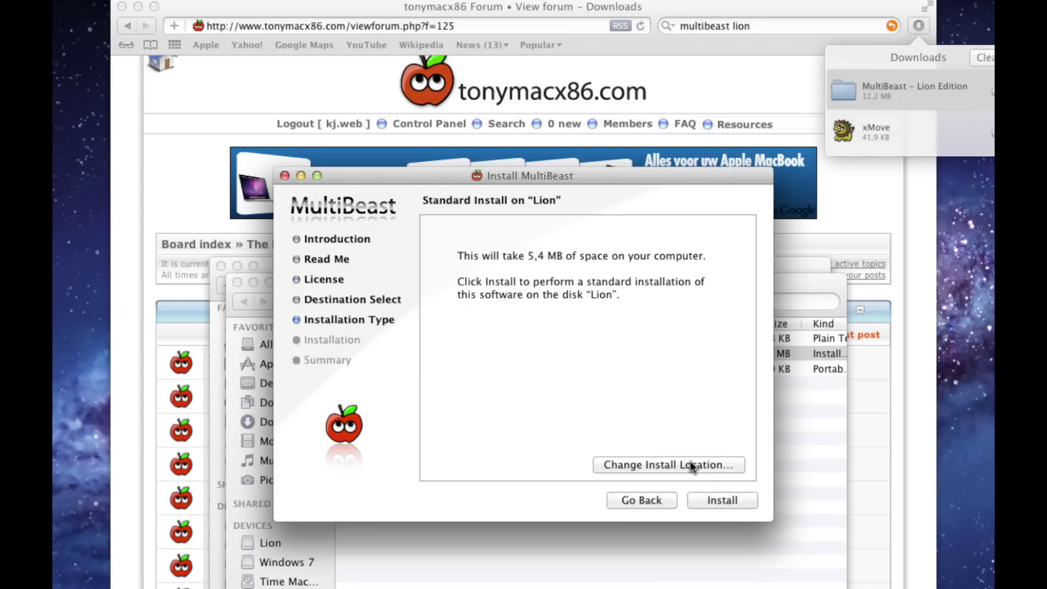
{"action": "left_click", "coordinate": [683, 467]}
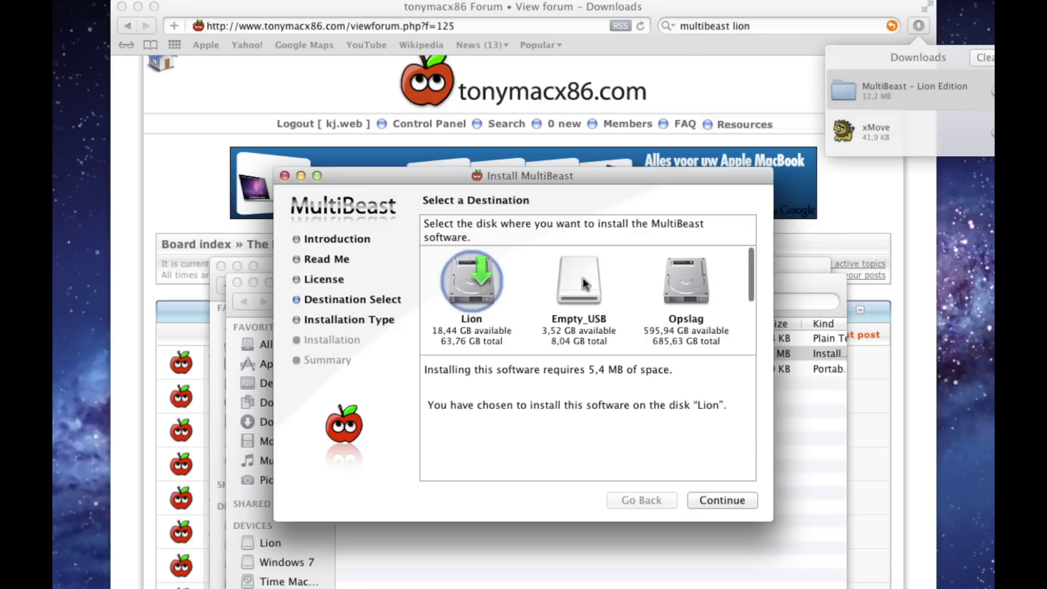
{"action": "left_click", "coordinate": [584, 283]}
{"action": "left_click", "coordinate": [707, 500]}
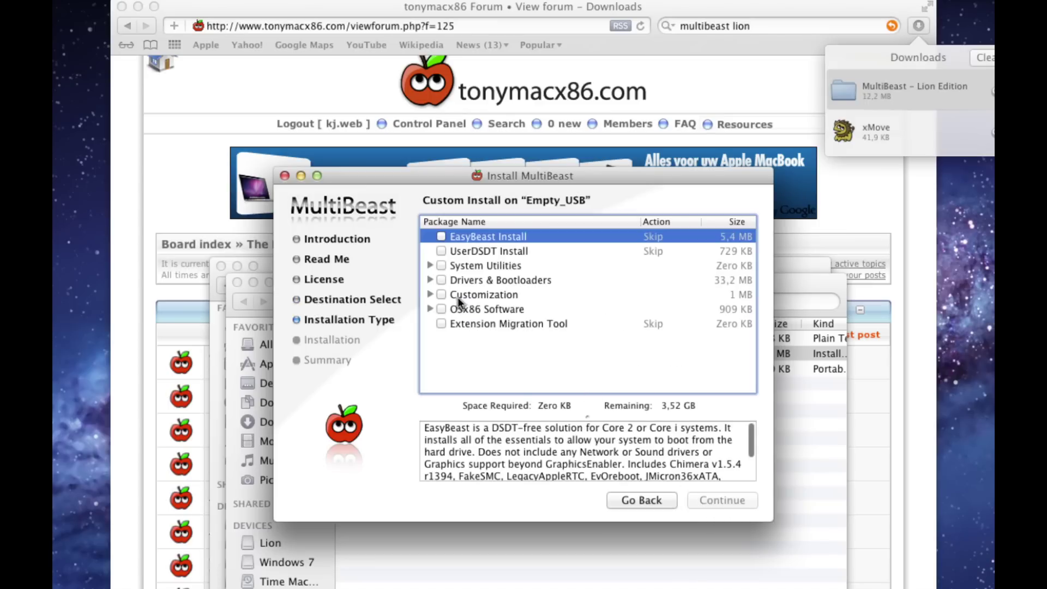
{"action": "left_click", "coordinate": [430, 280]}
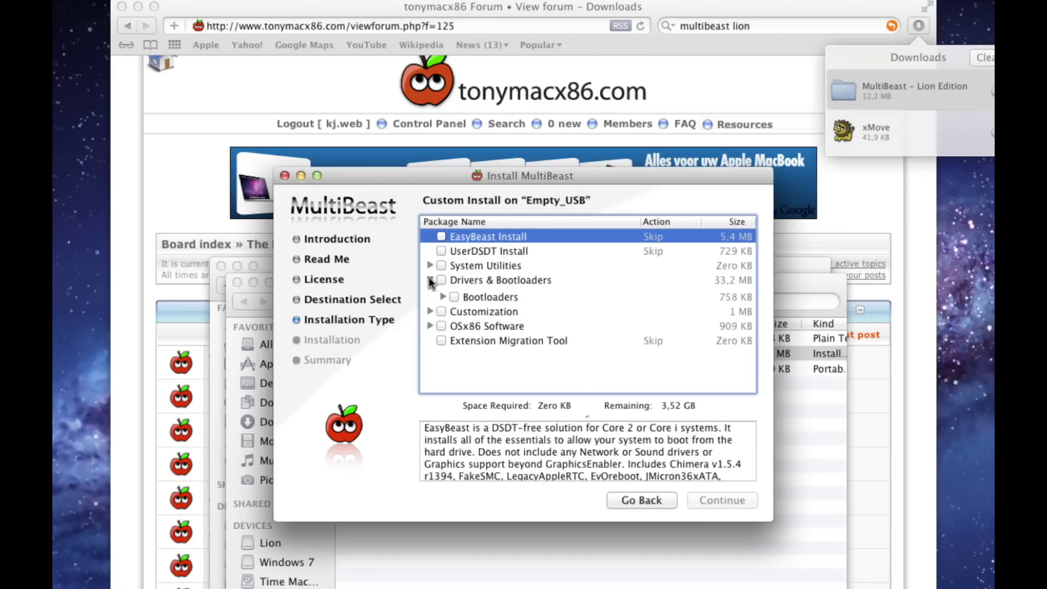
Mark FakeSMC and NullCPUPowerManagement under Kexts & Enablers > Miscellaneous, leaving Voodoo PS/2 unchecked
{"action": "left_click", "coordinate": [443, 295]}
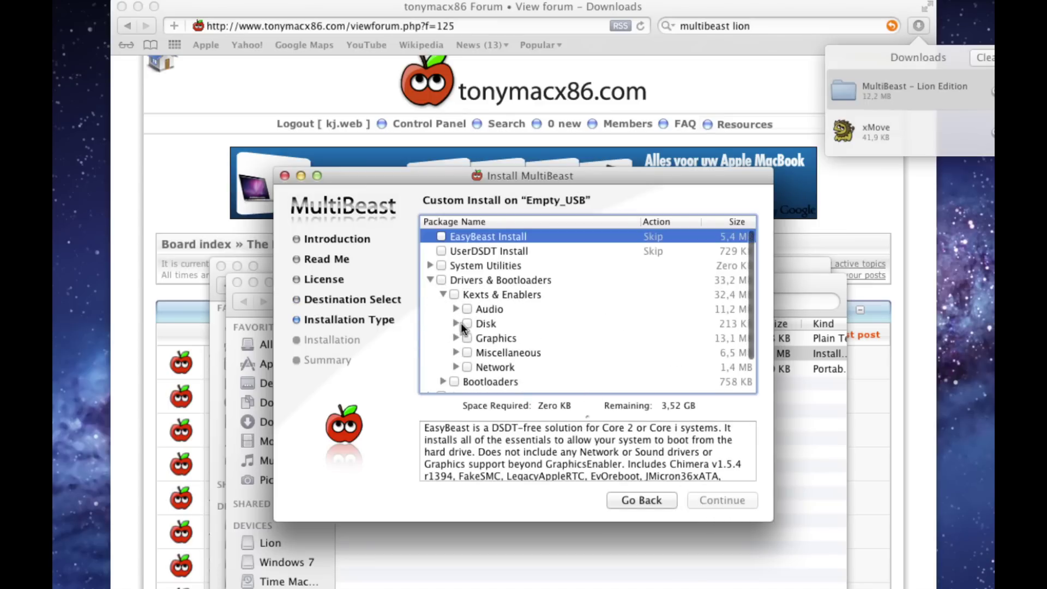
{"action": "left_click", "coordinate": [457, 351]}
{"action": "scroll", "coordinate": [461, 355], "scroll_direction": "down", "scroll_amount": 2}
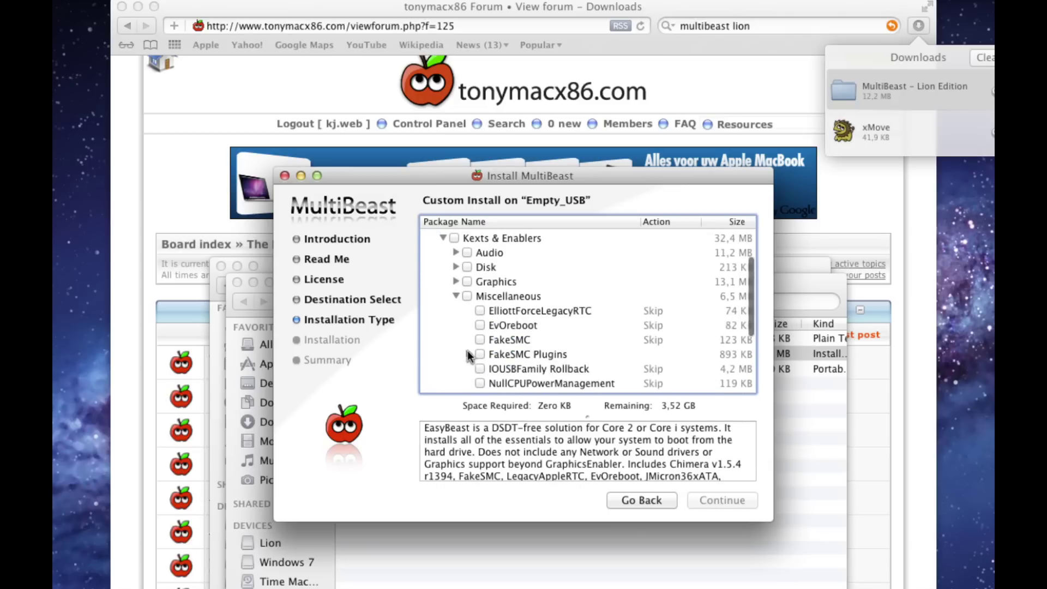
{"action": "left_click", "coordinate": [480, 342]}
{"action": "scroll", "coordinate": [480, 349], "scroll_direction": "down", "scroll_amount": 2}
{"action": "scroll", "coordinate": [479, 352], "scroll_direction": "down", "scroll_amount": 2}
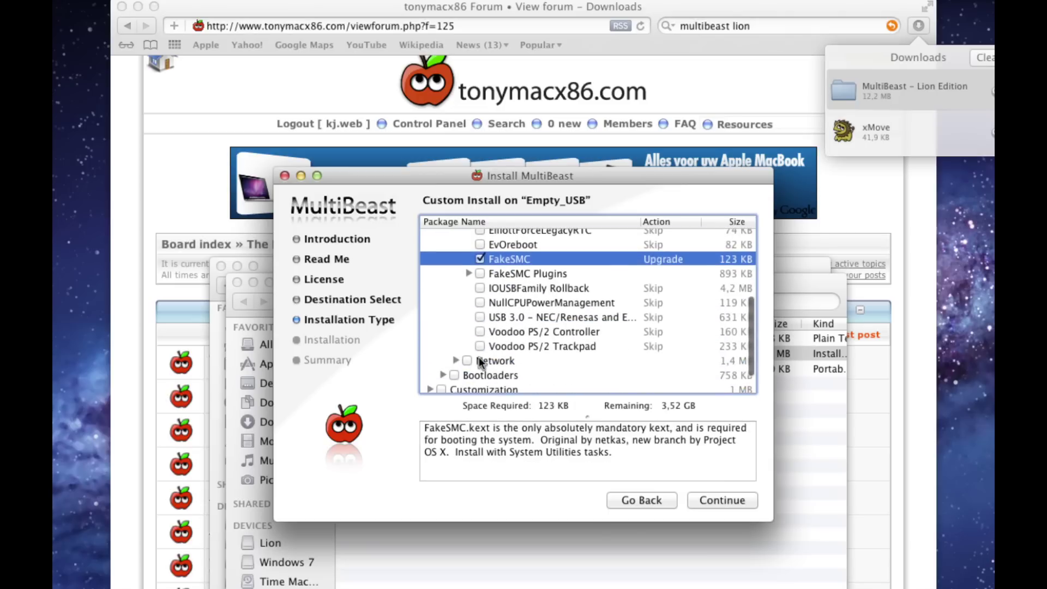
{"action": "left_click", "coordinate": [480, 302]}
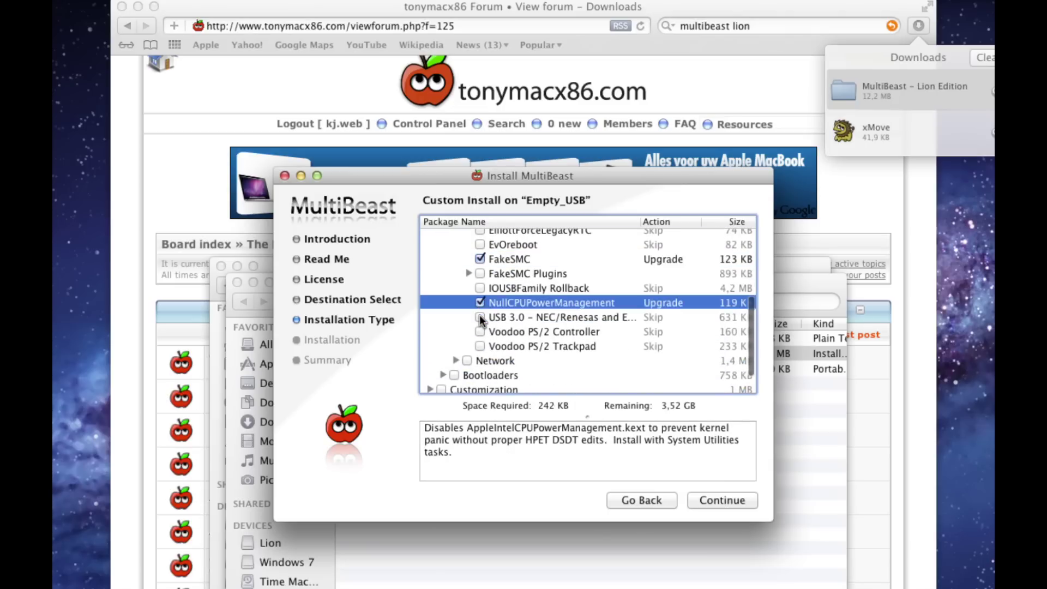
{"action": "scroll", "coordinate": [479, 316], "scroll_direction": "up", "scroll_amount": 1}
{"action": "left_click", "coordinate": [480, 333]}
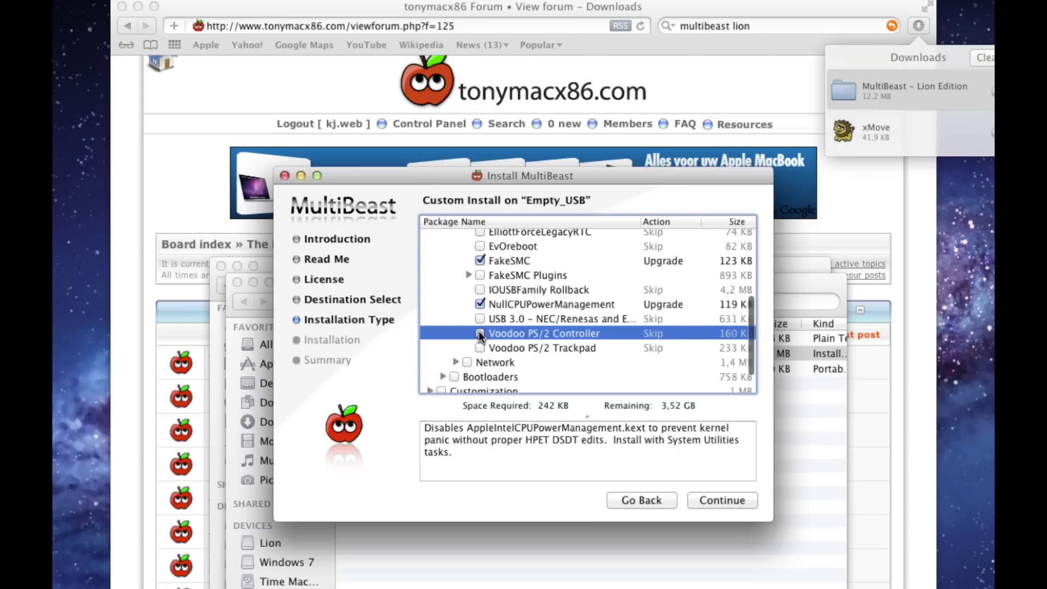
{"action": "left_click", "coordinate": [480, 349]}
{"action": "left_click", "coordinate": [480, 348]}
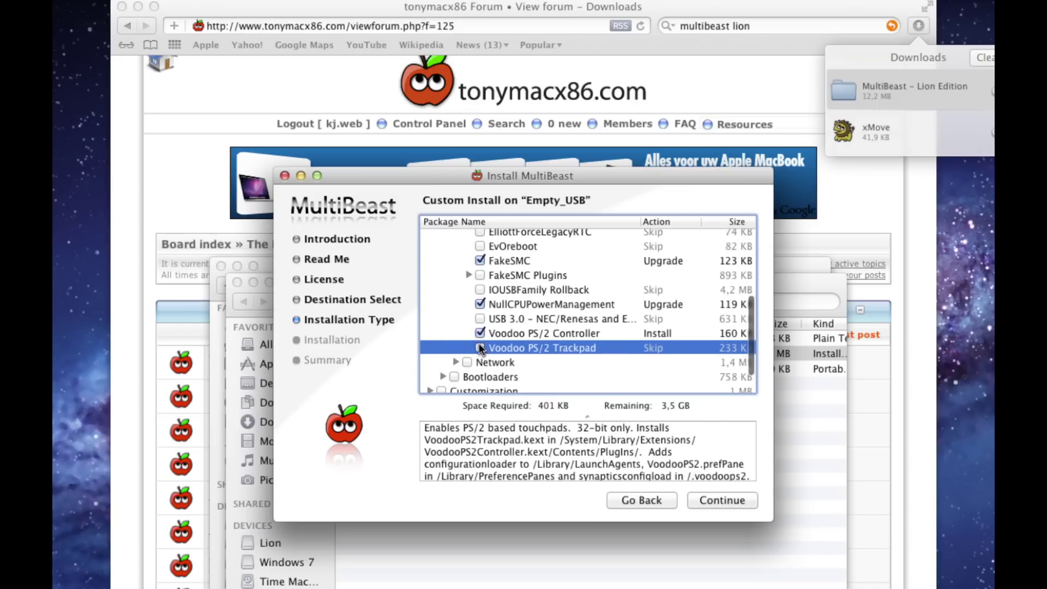
{"action": "left_click", "coordinate": [480, 333]}
{"action": "scroll", "coordinate": [477, 339], "scroll_direction": "up", "scroll_amount": 1}
{"action": "scroll", "coordinate": [476, 339], "scroll_direction": "up", "scroll_amount": 3}
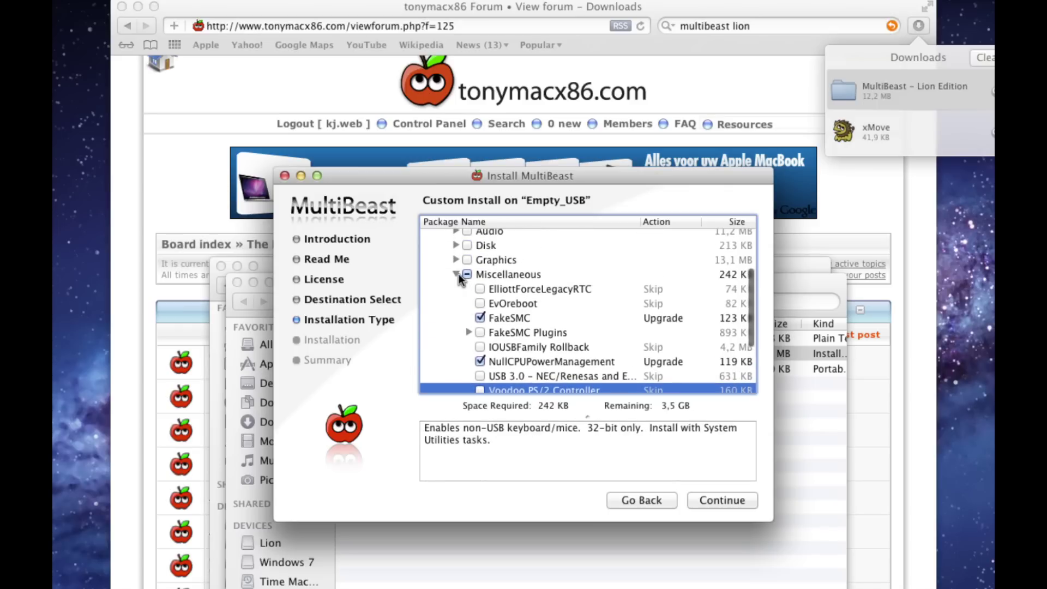
{"action": "left_click", "coordinate": [456, 279]}
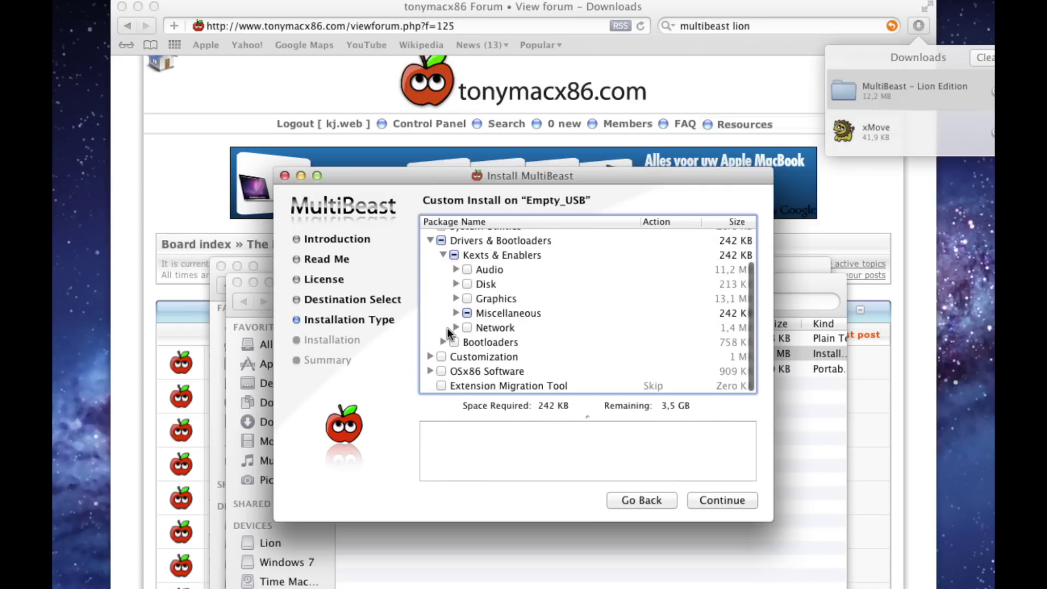
Mark the MacPro 5,1 system definition under Customization > System Definitions > Mac Pro
{"action": "left_click", "coordinate": [430, 357]}
{"action": "scroll", "coordinate": [432, 357], "scroll_direction": "down", "scroll_amount": 2}
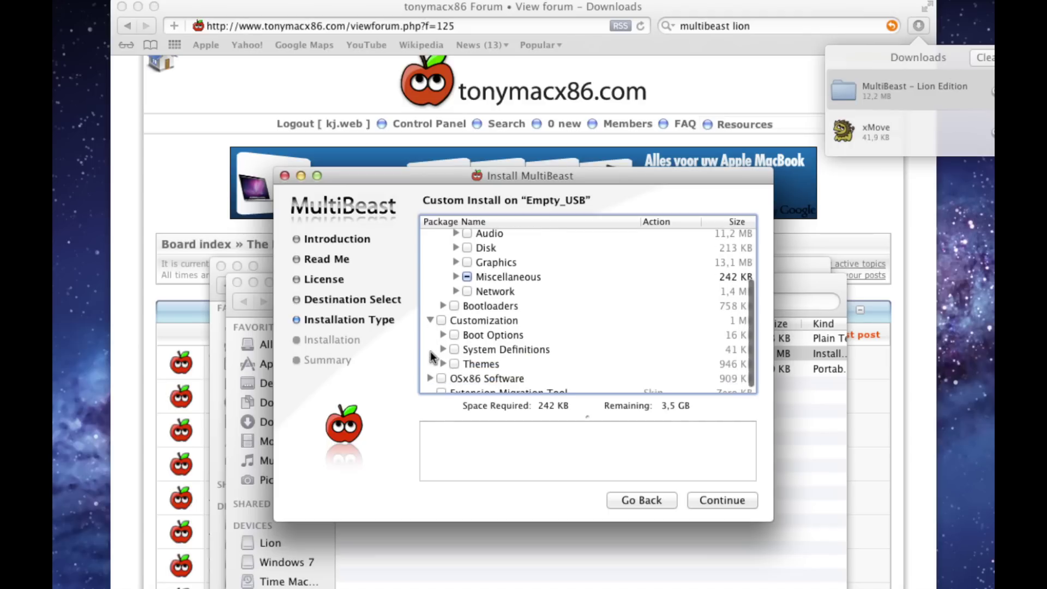
{"action": "left_click", "coordinate": [445, 351]}
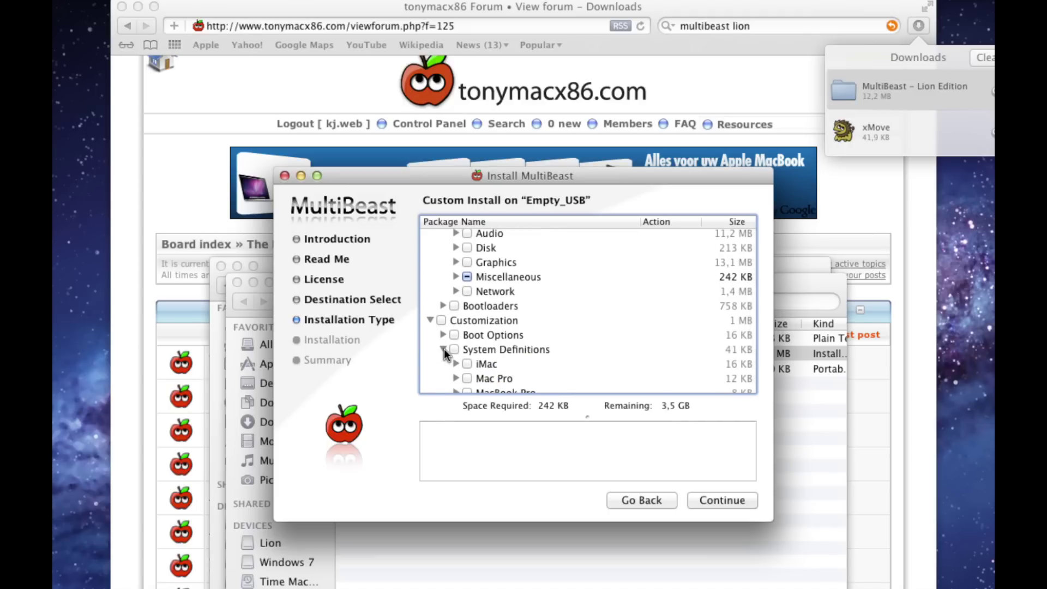
{"action": "scroll", "coordinate": [449, 350], "scroll_direction": "down", "scroll_amount": 3}
{"action": "left_click", "coordinate": [456, 332]}
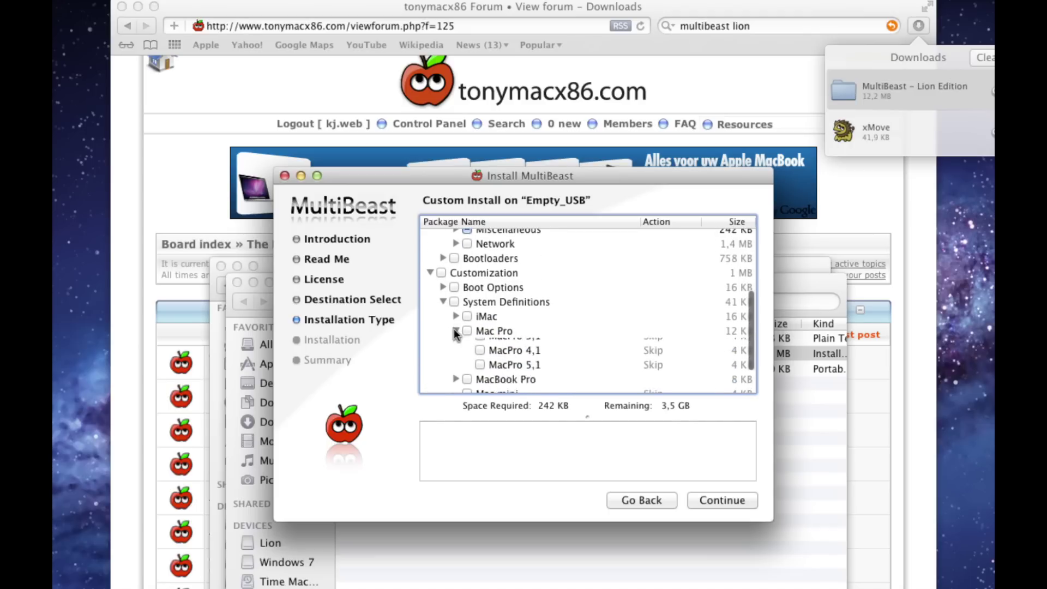
{"action": "left_click", "coordinate": [479, 373]}
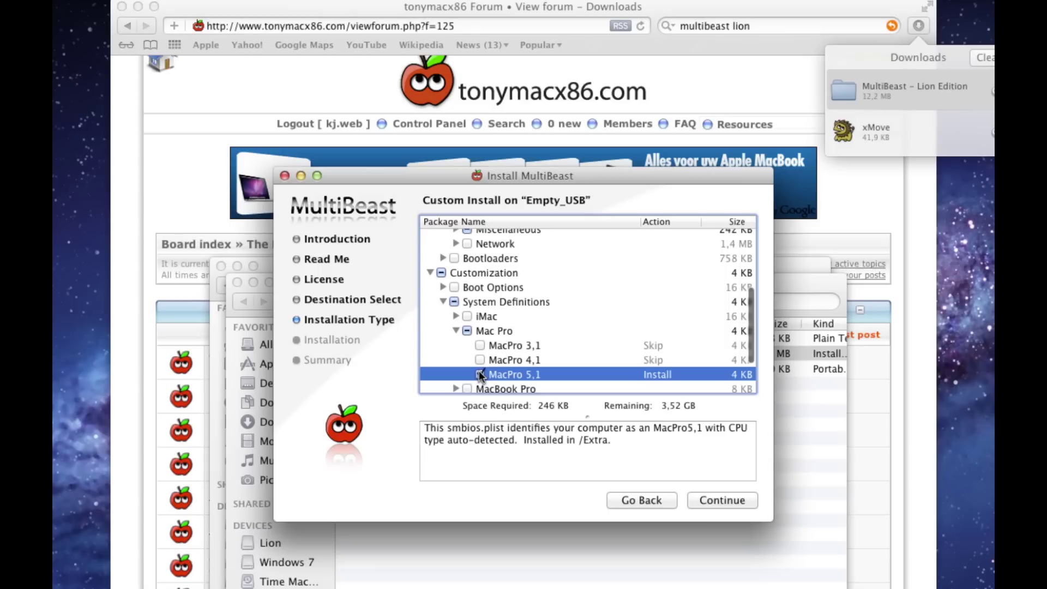
{"action": "scroll", "coordinate": [479, 371], "scroll_direction": "down", "scroll_amount": 1}
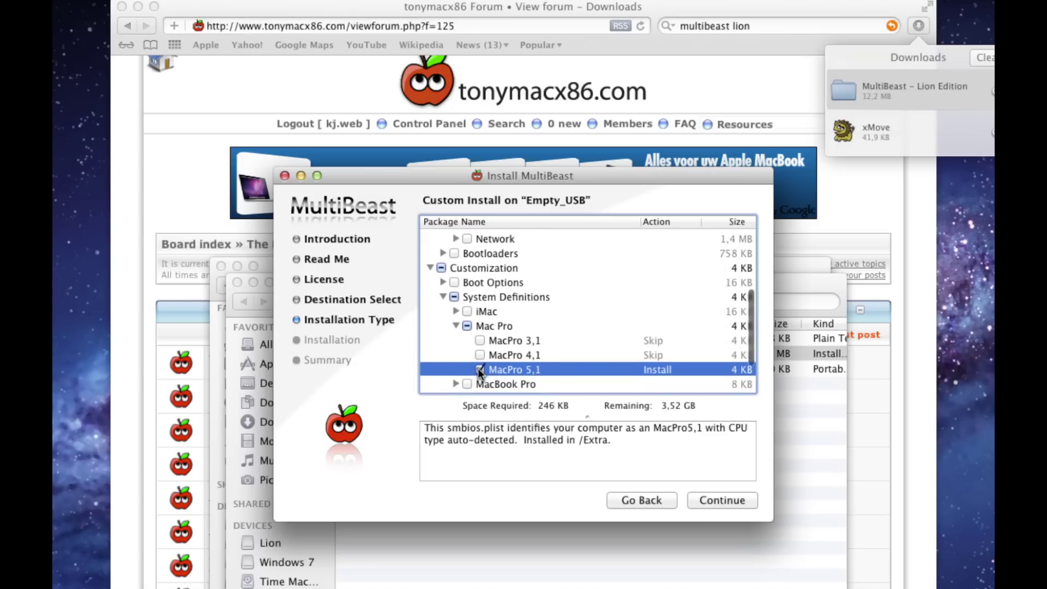
{"action": "scroll", "coordinate": [479, 370], "scroll_direction": "down", "scroll_amount": 2}
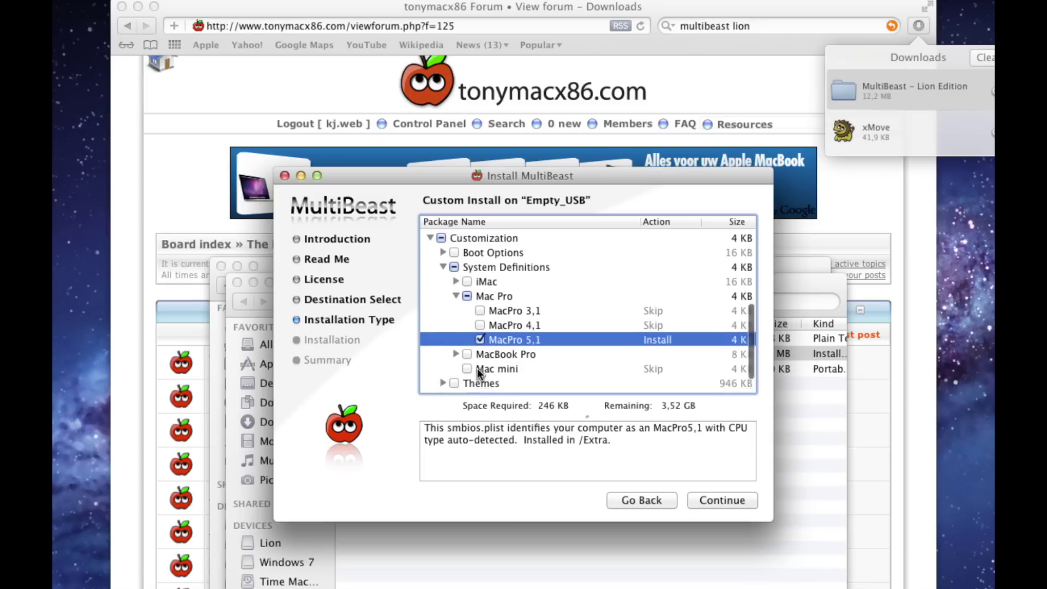
{"action": "scroll", "coordinate": [476, 368], "scroll_direction": "down", "scroll_amount": 1}
{"action": "scroll", "coordinate": [476, 368], "scroll_direction": "down", "scroll_amount": 1}
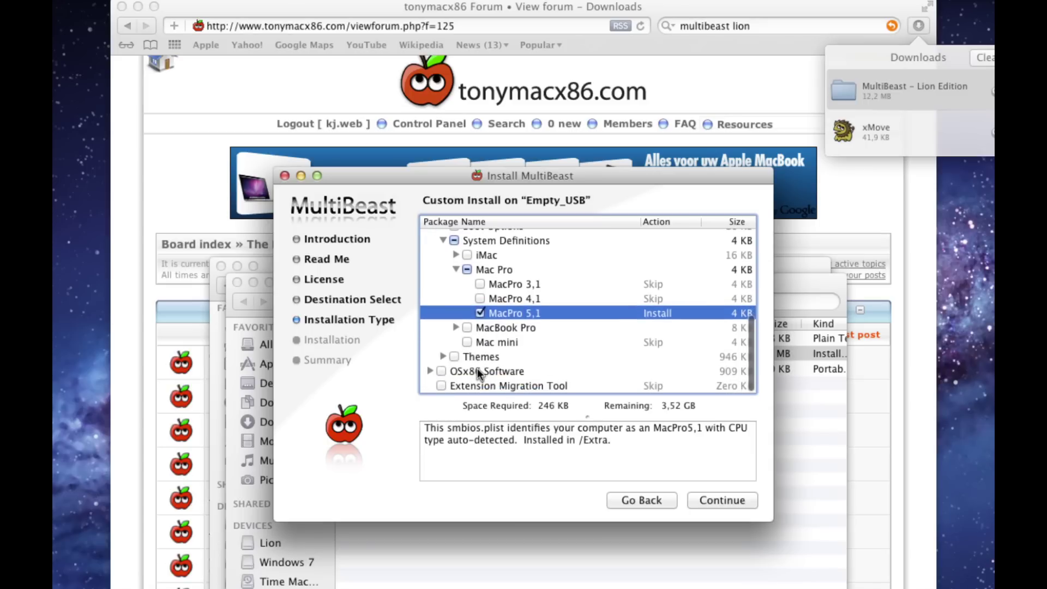
Install the selected 246 KB of packages onto Empty_USB, authorising with the admin password
{"action": "left_click", "coordinate": [698, 498]}
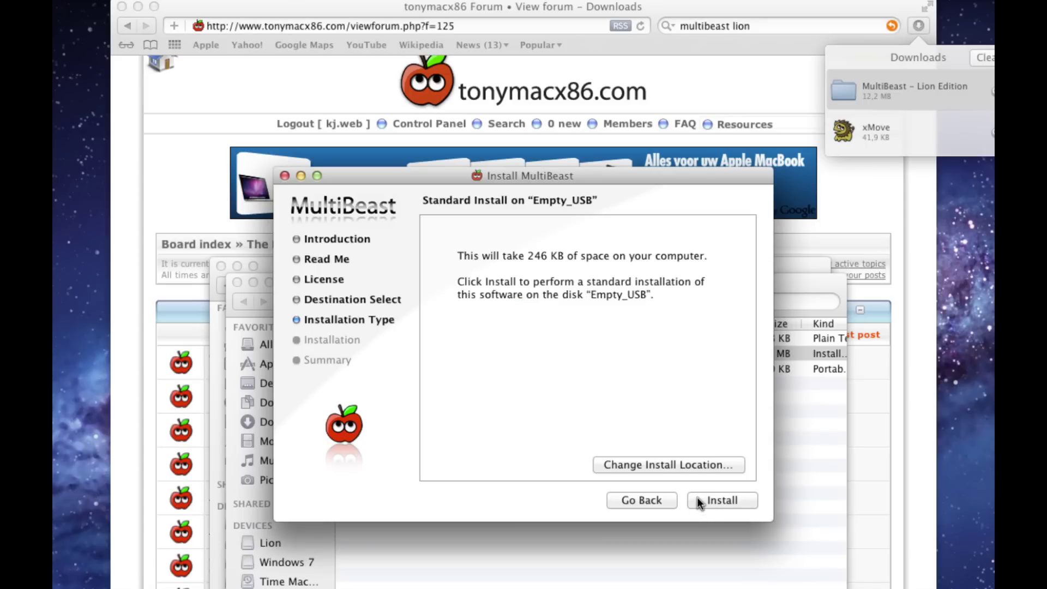
{"action": "left_click", "coordinate": [697, 499]}
{"action": "type", "text": "••••••"}
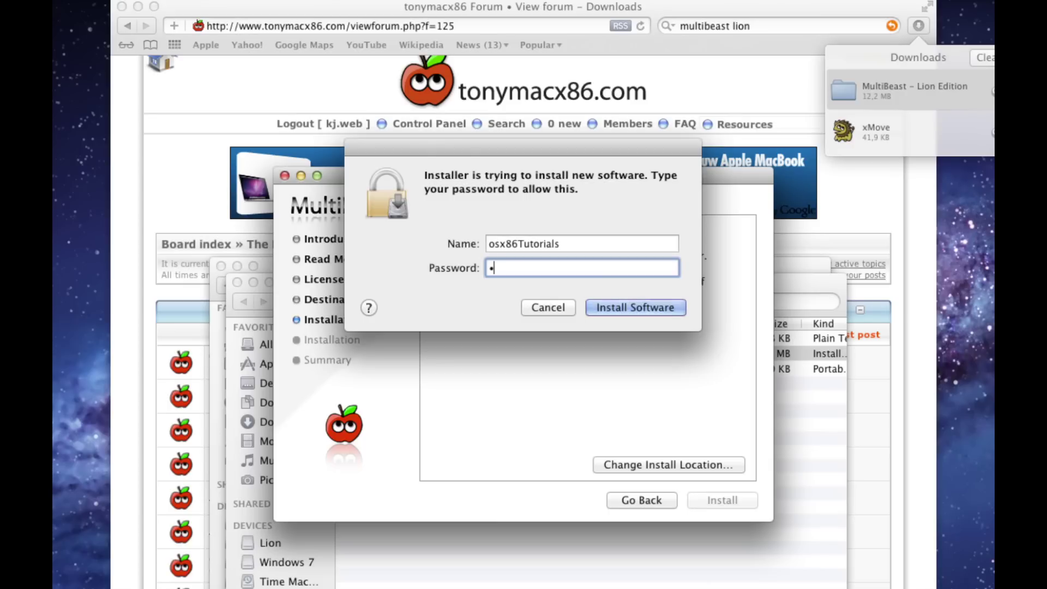
{"action": "key", "text": "Return"}
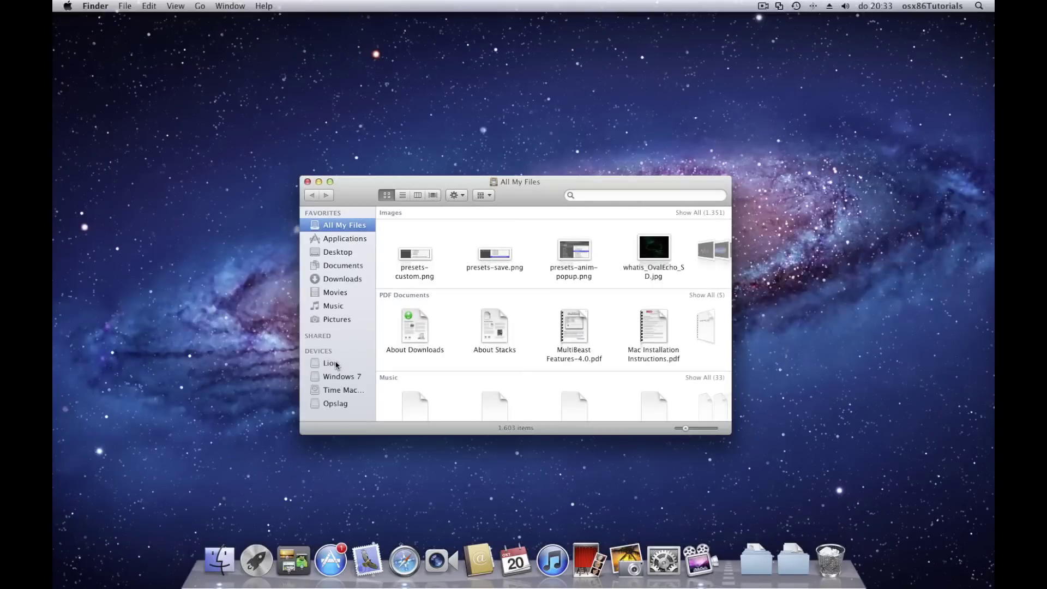
Move Mac OS X Install Data from the Lion drive to the Trash, authenticate, and empty it
{"action": "left_click", "coordinate": [331, 364]}
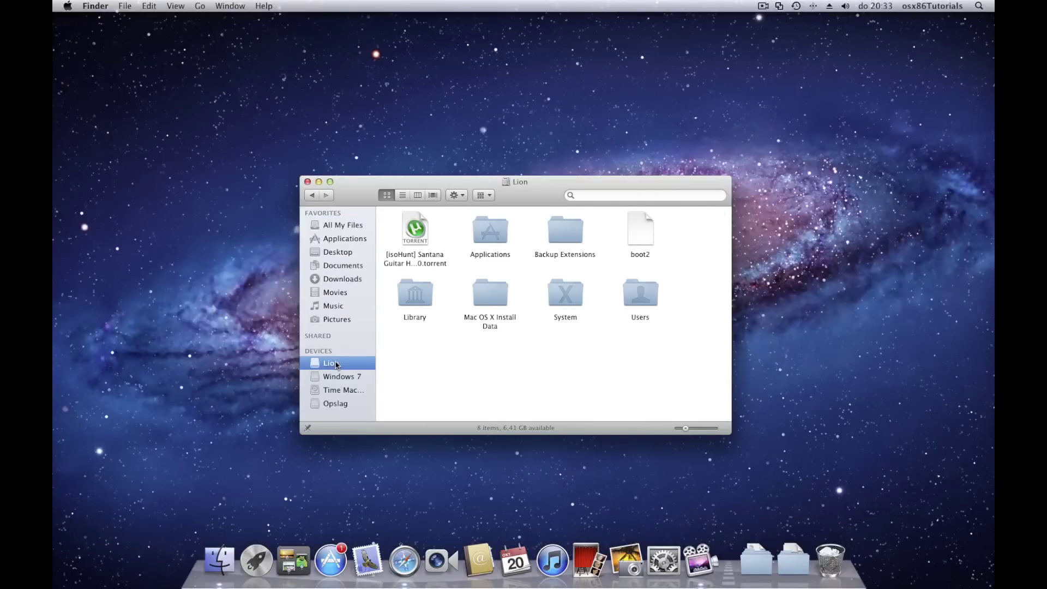
{"action": "left_click_drag", "start_coordinate": [479, 304], "coordinate": [592, 365]}
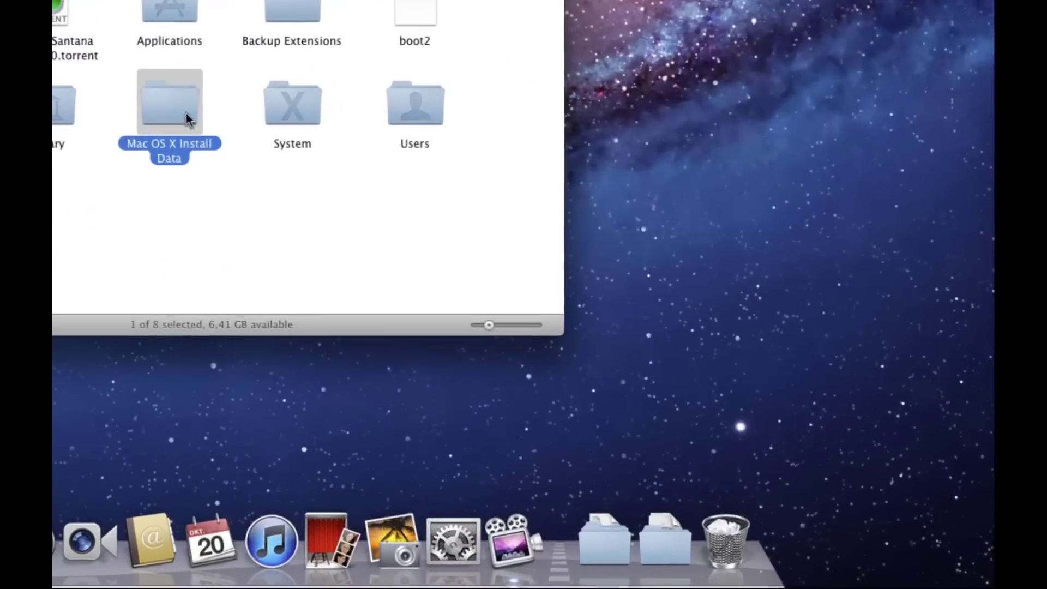
{"action": "left_click_drag", "start_coordinate": [335, 221], "coordinate": [750, 548]}
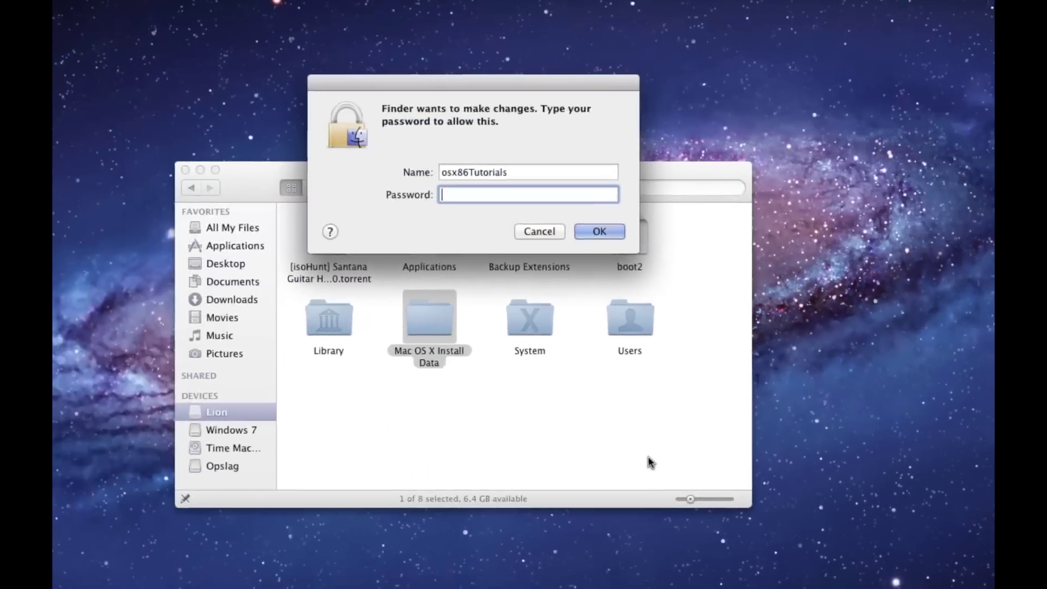
{"action": "type", "text": "•"}
{"action": "key", "text": "Return"}
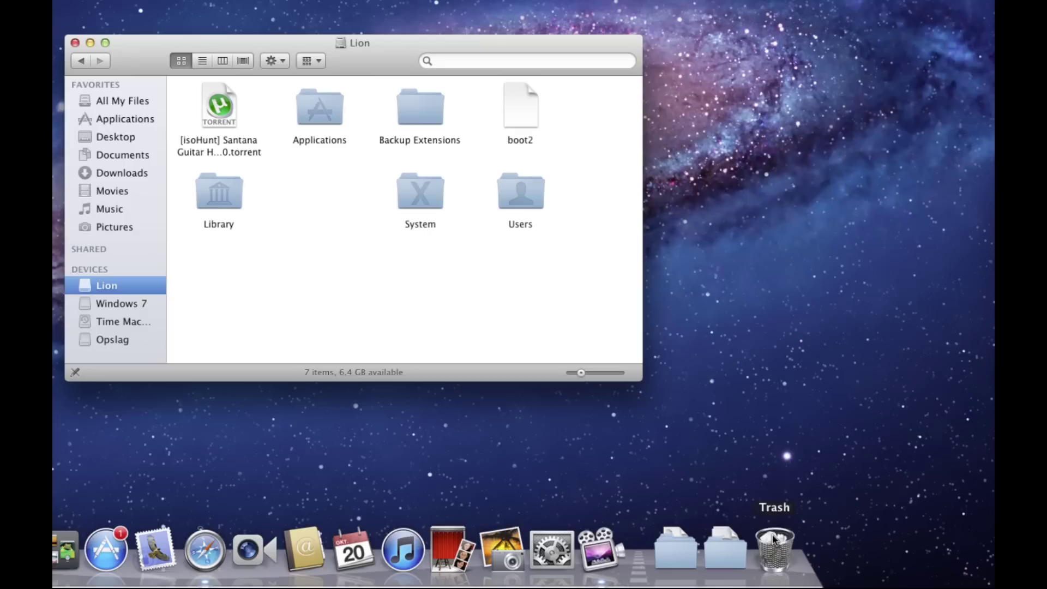
{"action": "right_click", "coordinate": [774, 539]}
{"action": "left_click", "coordinate": [801, 499]}
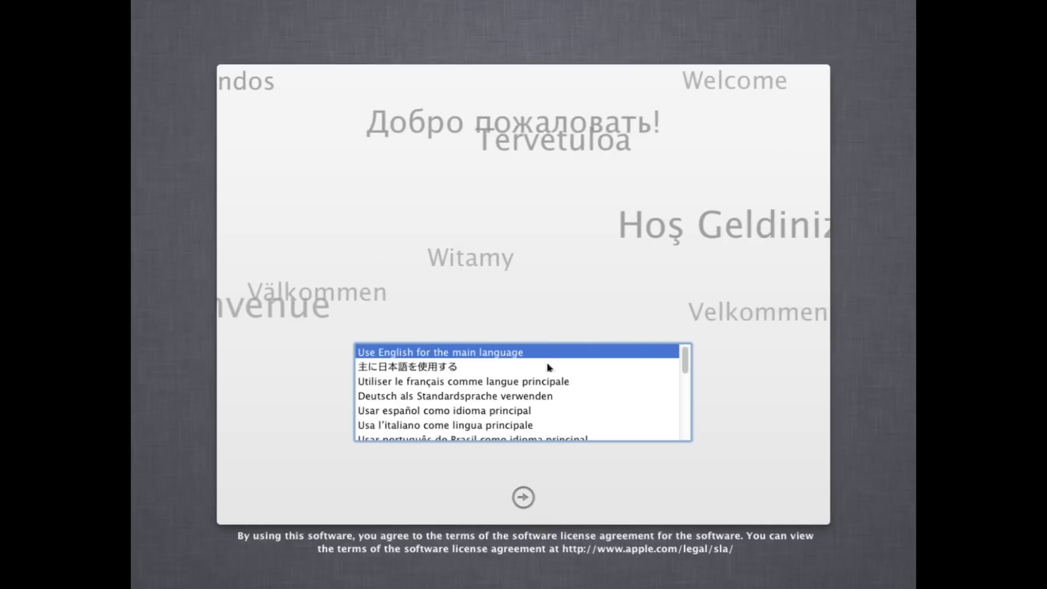
Choose English, accept the Lion license, and start installing onto Macintosh HD
{"action": "left_click", "coordinate": [522, 489]}
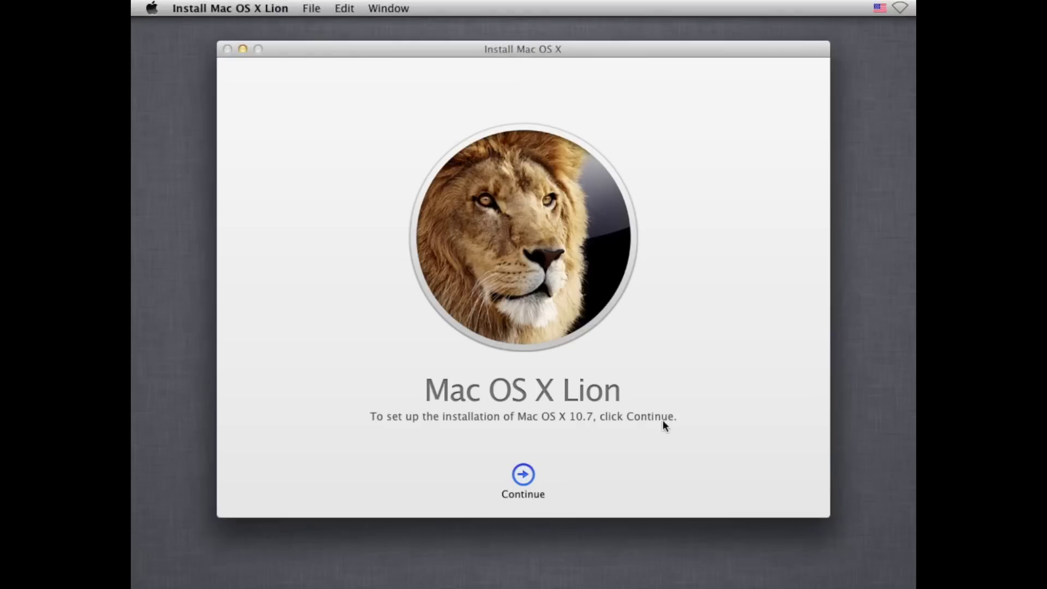
{"action": "left_click", "coordinate": [529, 470]}
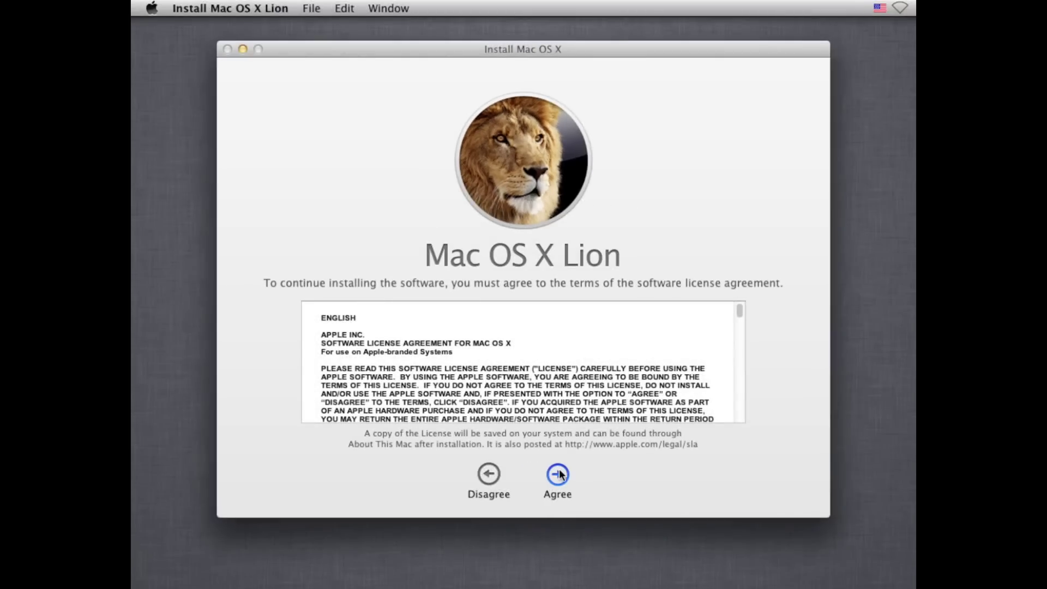
{"action": "left_click", "coordinate": [559, 474]}
{"action": "left_click", "coordinate": [638, 136]}
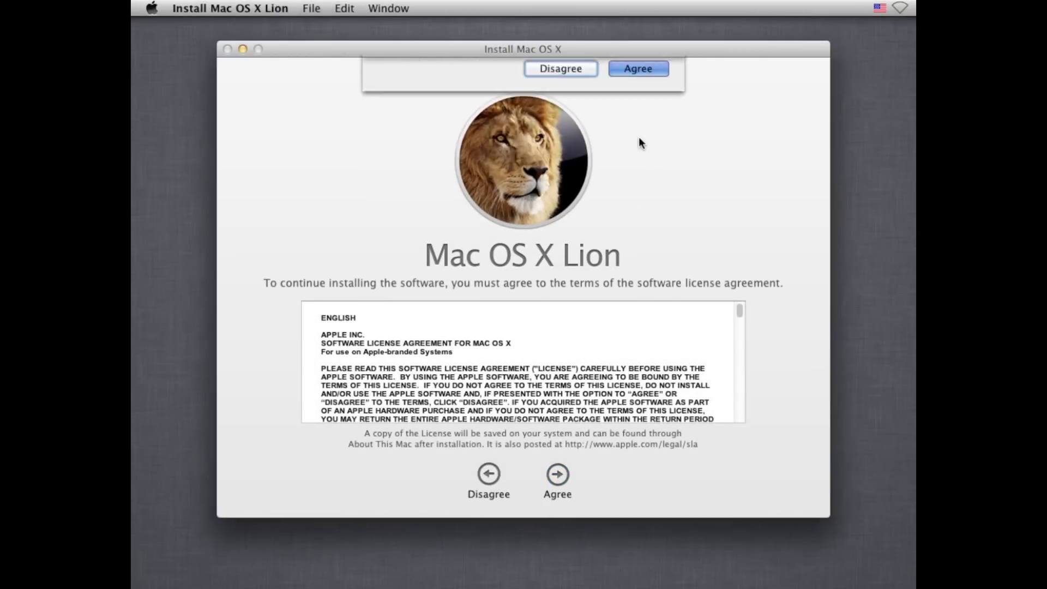
{"action": "left_click", "coordinate": [416, 321]}
{"action": "left_click", "coordinate": [557, 473]}
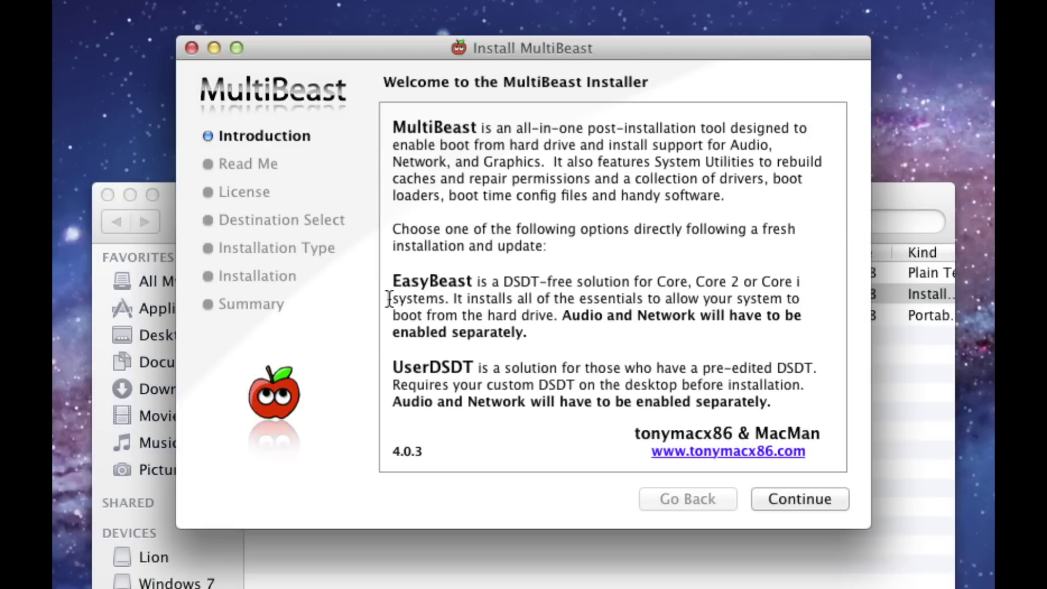
Move past the Introduction, Read Me and License pages and agree to the license
{"action": "left_click", "coordinate": [788, 493]}
{"action": "left_click", "coordinate": [787, 493]}
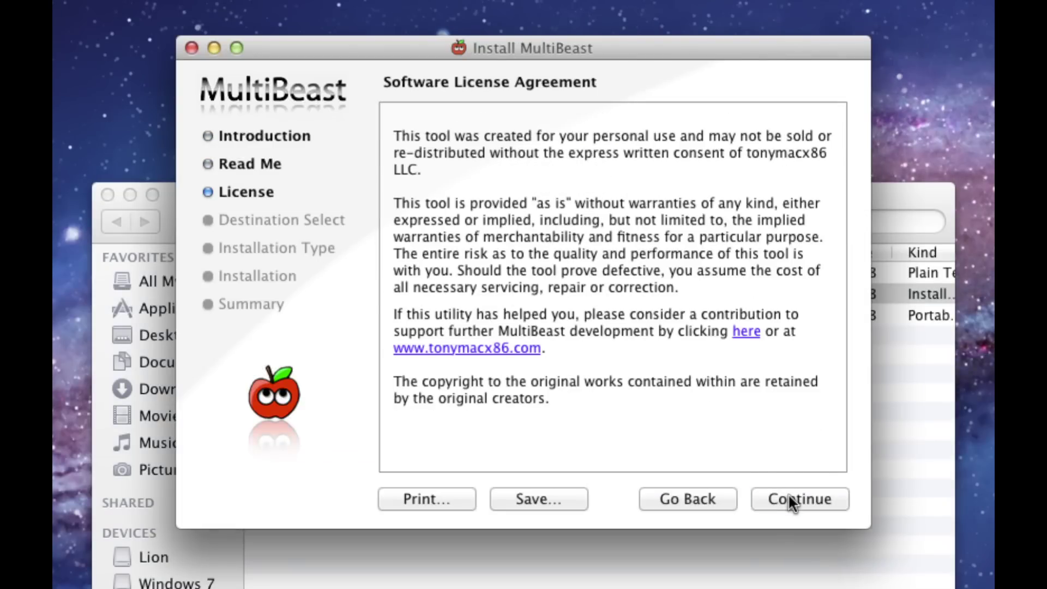
{"action": "left_click", "coordinate": [788, 493]}
{"action": "left_click", "coordinate": [751, 232]}
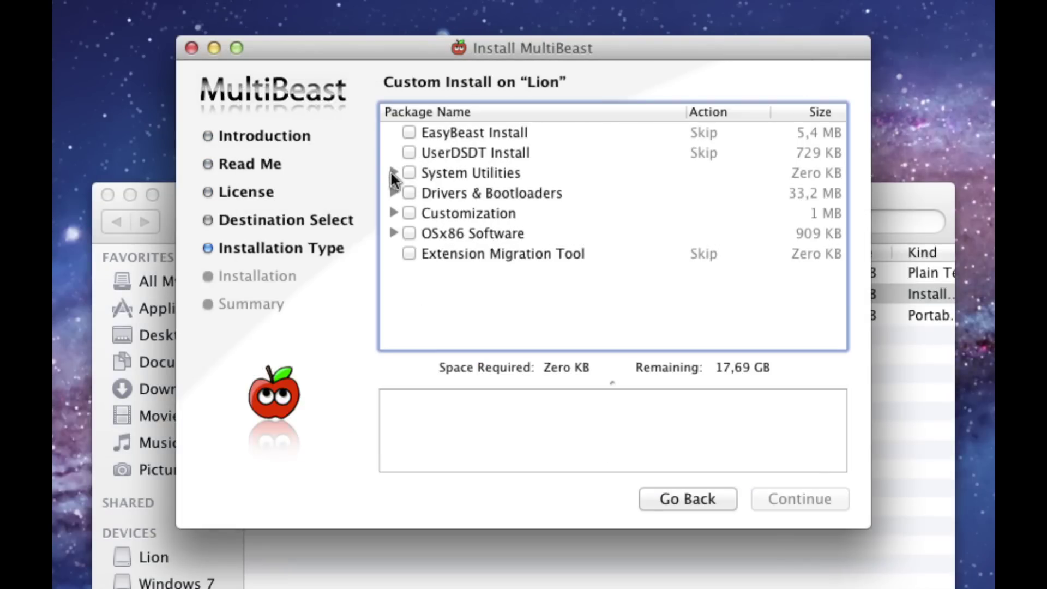
Expand the System Utilities and Drivers & Bootloaders groups and include the Bootloaders package
{"action": "left_click", "coordinate": [390, 171]}
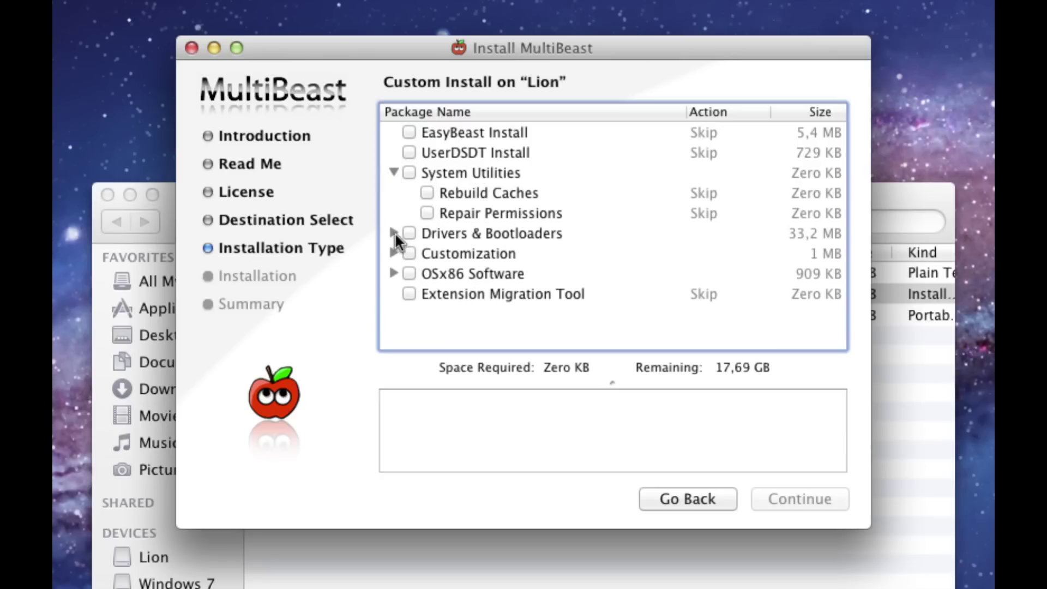
{"action": "left_click", "coordinate": [392, 232]}
{"action": "left_click", "coordinate": [423, 273]}
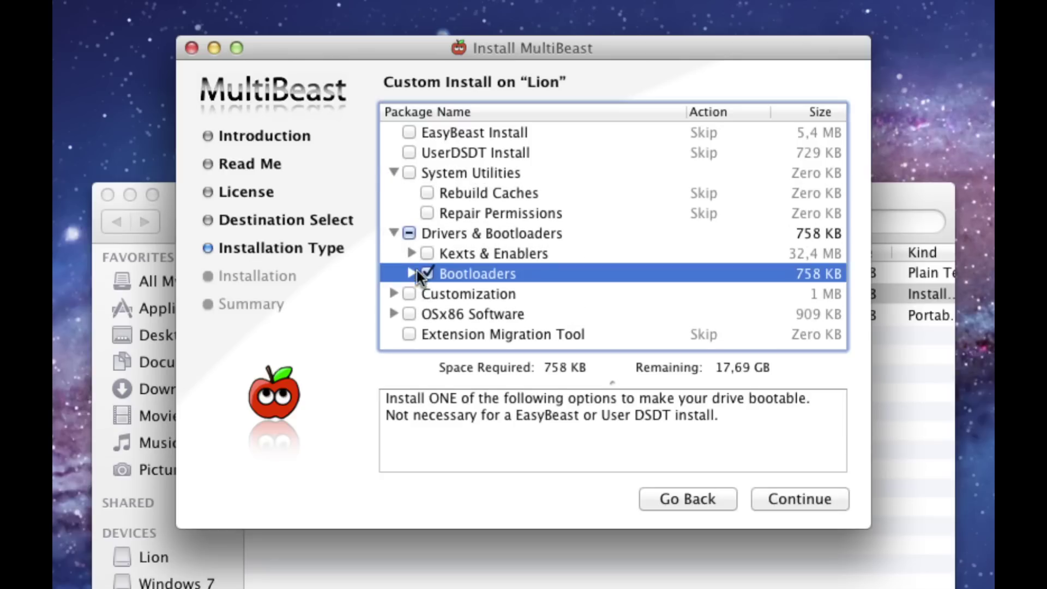
Under Kexts & Enablers, select FakeSMC and NullCPUPowerManagement, leaving the Voodoo PS/2 kexts unticked
{"action": "left_click", "coordinate": [411, 253]}
{"action": "scroll", "coordinate": [447, 289], "scroll_direction": "down", "scroll_amount": 2}
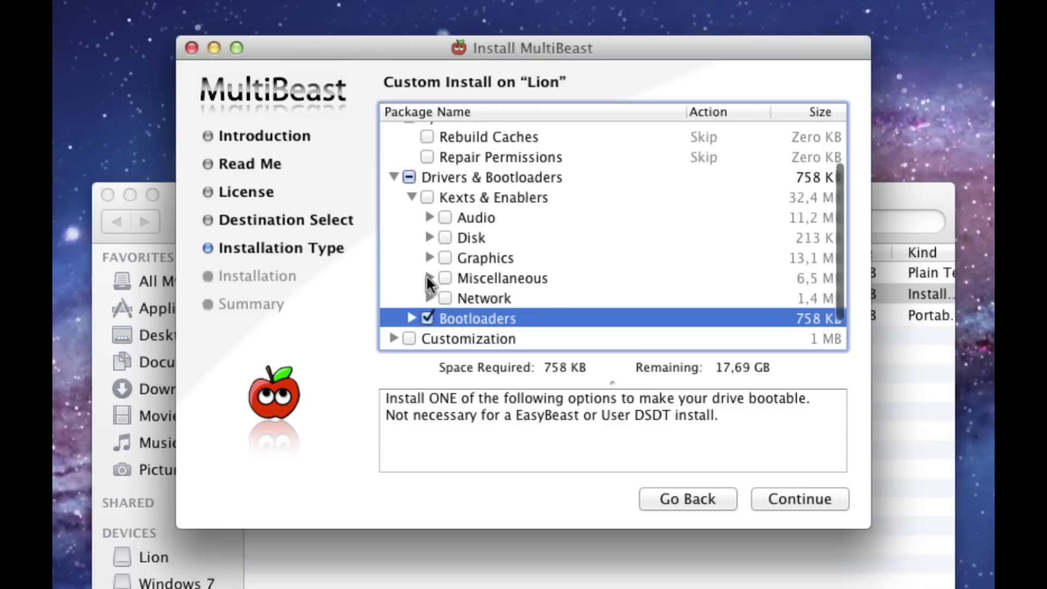
{"action": "left_click", "coordinate": [428, 278]}
{"action": "scroll", "coordinate": [442, 277], "scroll_direction": "down", "scroll_amount": 5}
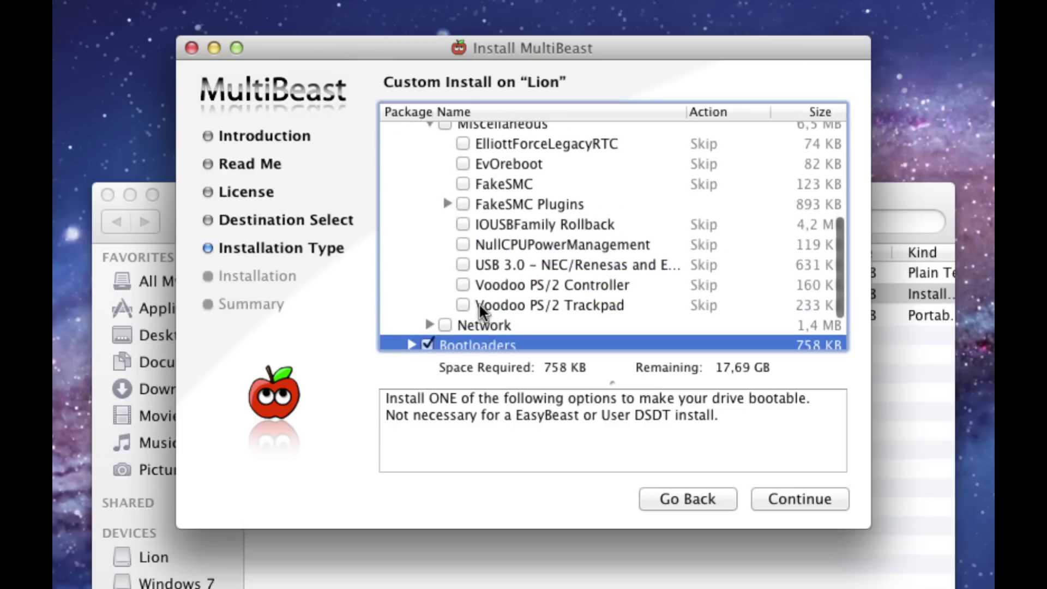
{"action": "left_click", "coordinate": [462, 305]}
{"action": "left_click", "coordinate": [461, 285]}
{"action": "left_click", "coordinate": [461, 283]}
{"action": "left_click", "coordinate": [463, 304]}
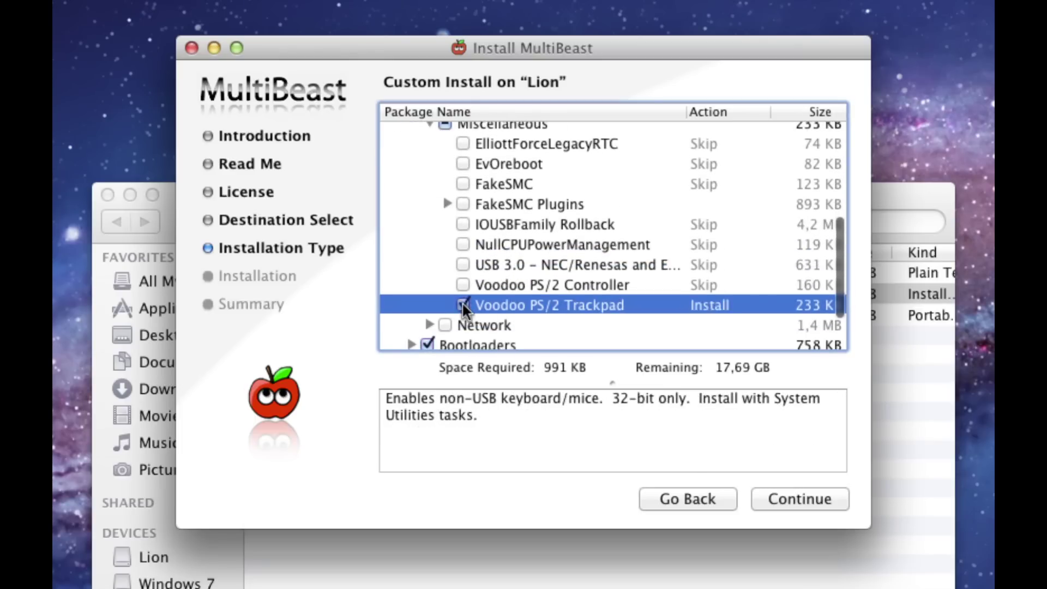
{"action": "left_click", "coordinate": [463, 183]}
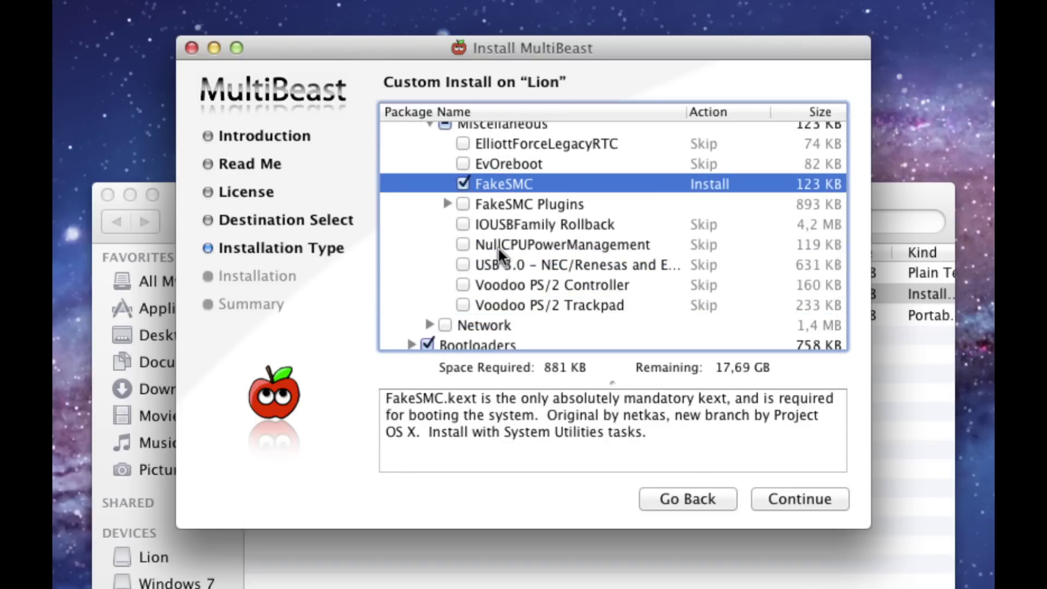
{"action": "left_click", "coordinate": [462, 245]}
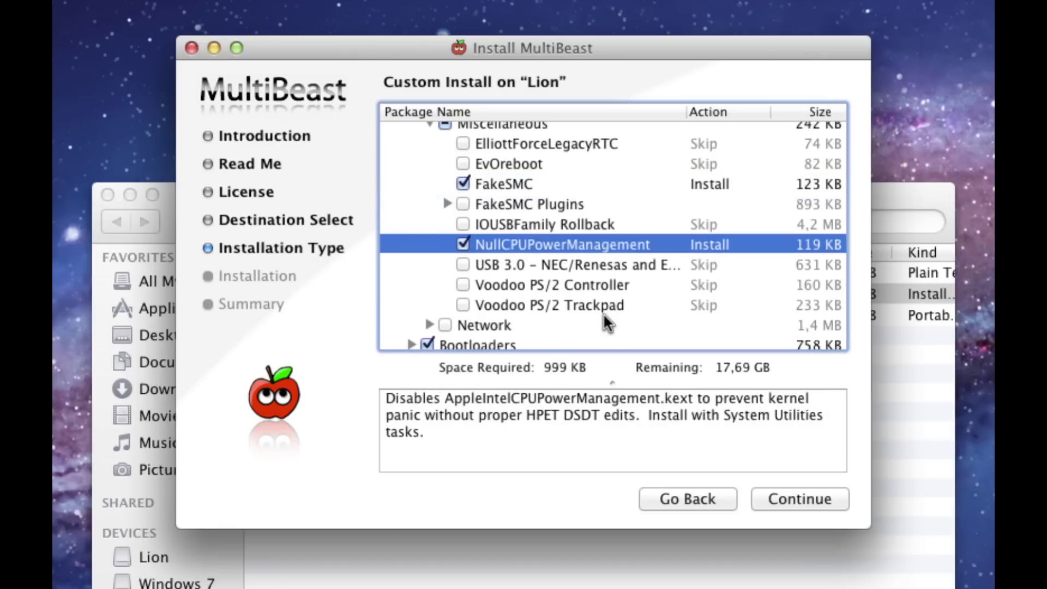
Choose the MacBook Pro system definition under Customization and advance to the Lion install confirmation
{"action": "scroll", "coordinate": [603, 312], "scroll_direction": "down", "scroll_amount": 3}
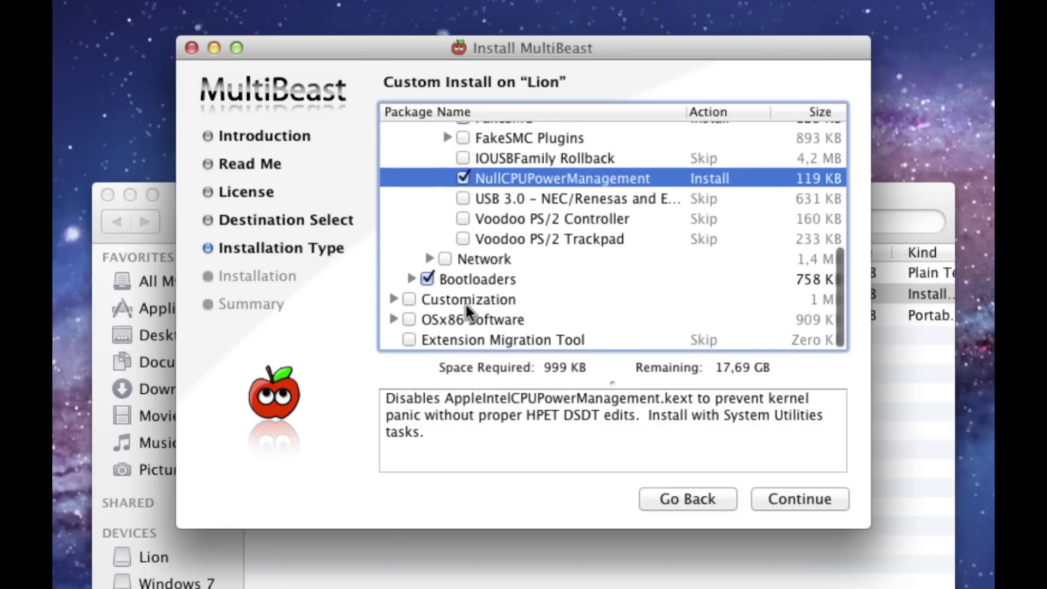
{"action": "left_click", "coordinate": [390, 298]}
{"action": "scroll", "coordinate": [391, 294], "scroll_direction": "down", "scroll_amount": 3}
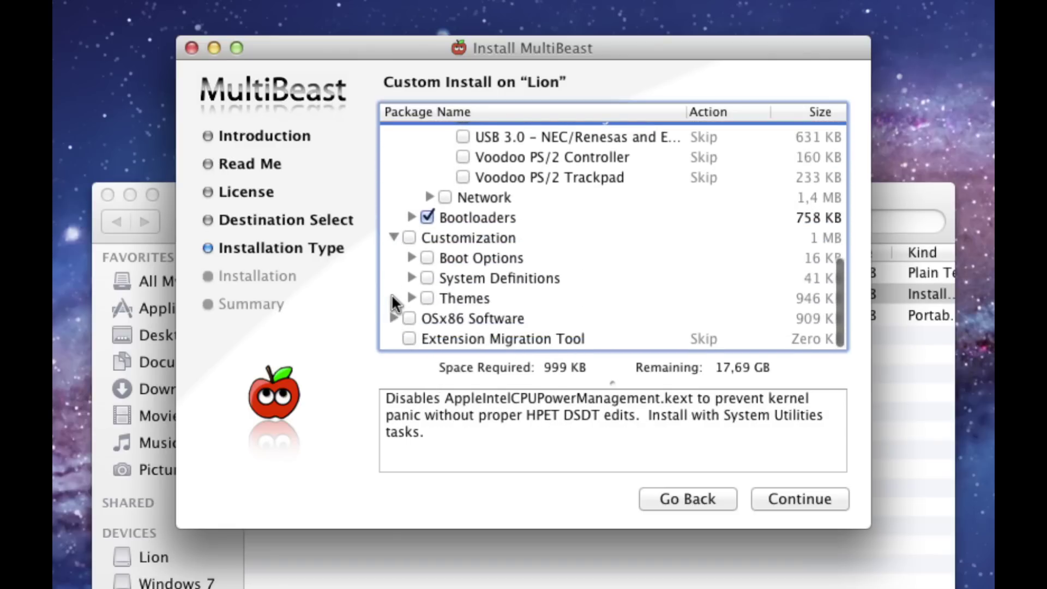
{"action": "left_click", "coordinate": [411, 279]}
{"action": "scroll", "coordinate": [442, 285], "scroll_direction": "down", "scroll_amount": 4}
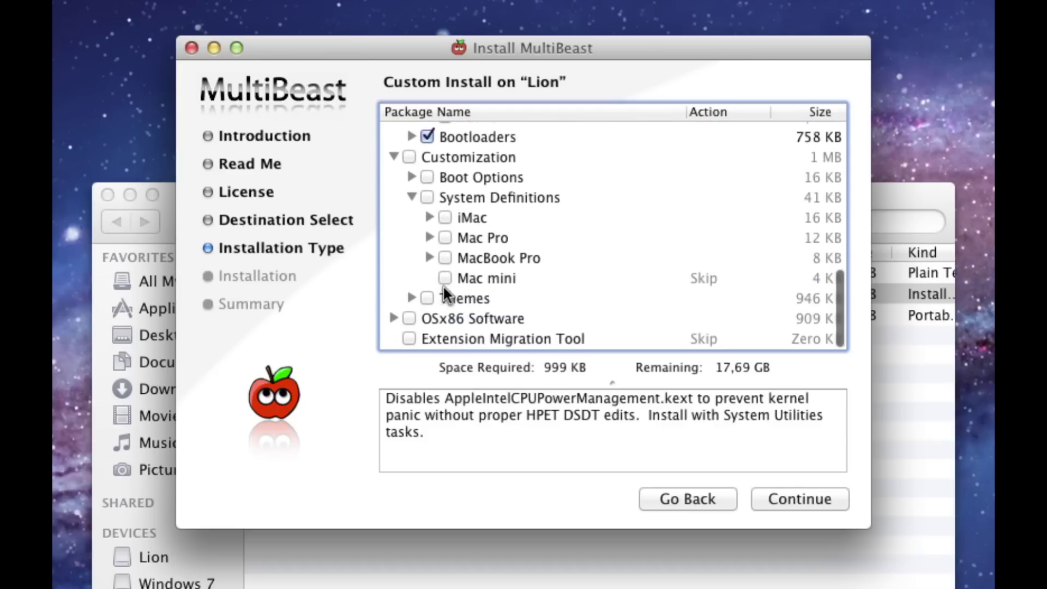
{"action": "left_click", "coordinate": [445, 259]}
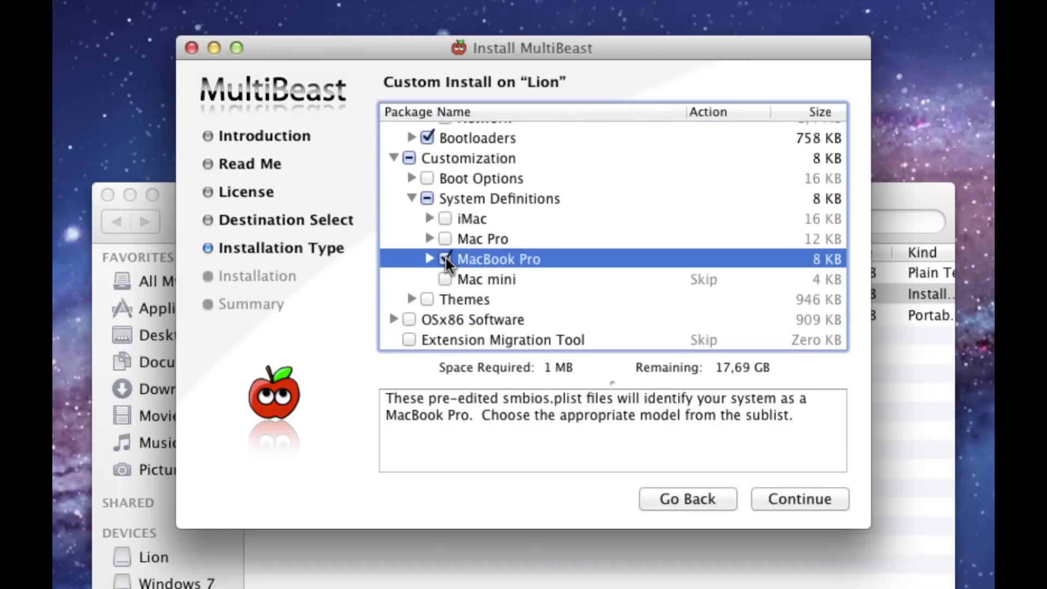
{"action": "left_click", "coordinate": [800, 497]}
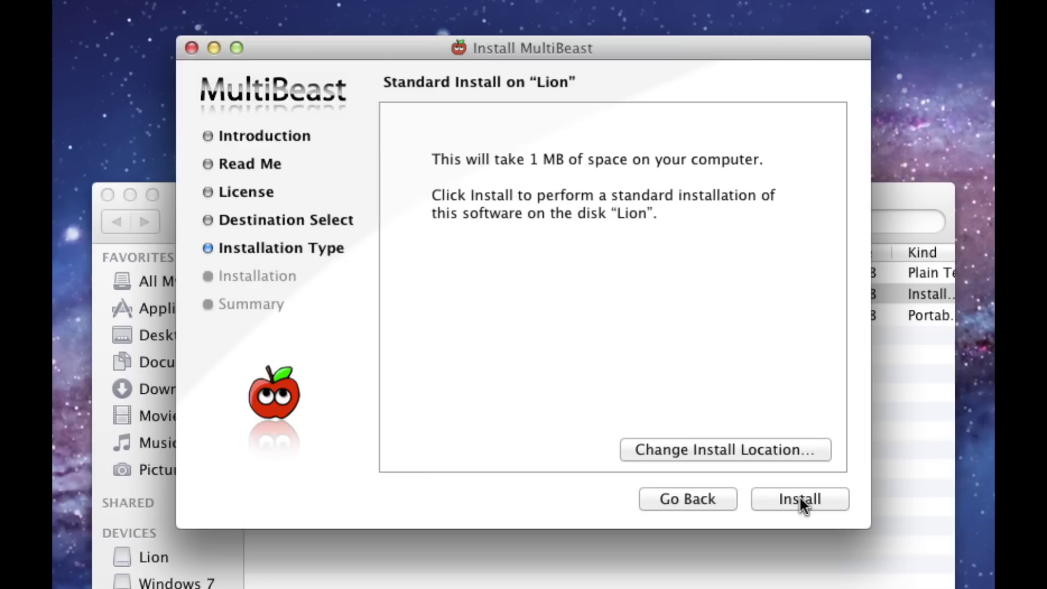
Start the MultiBeast install on Lion and begin entering the administrator password
{"action": "left_click", "coordinate": [799, 497]}
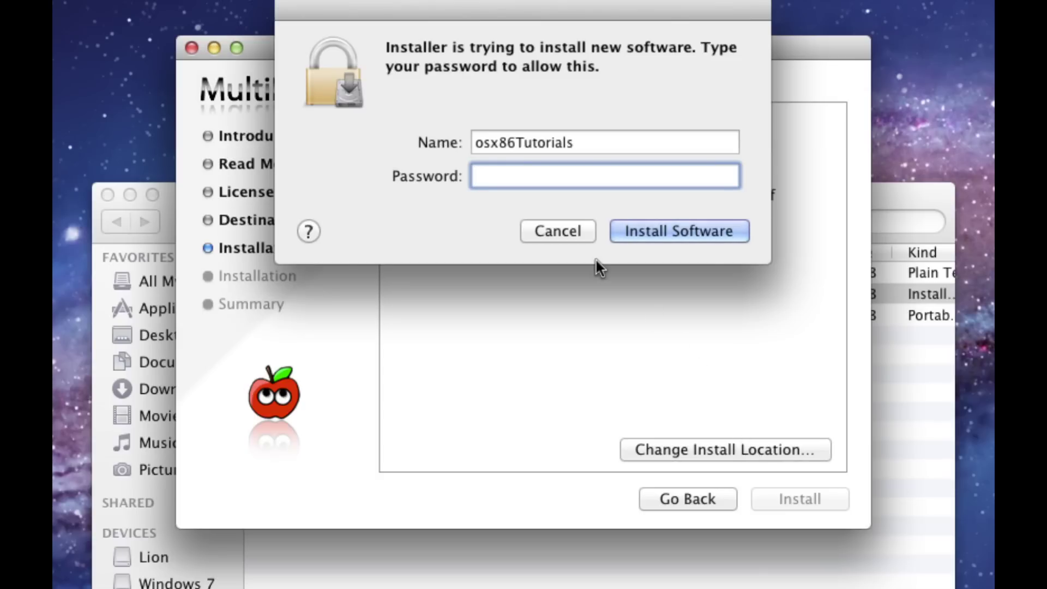
{"action": "type", "text": "a"}
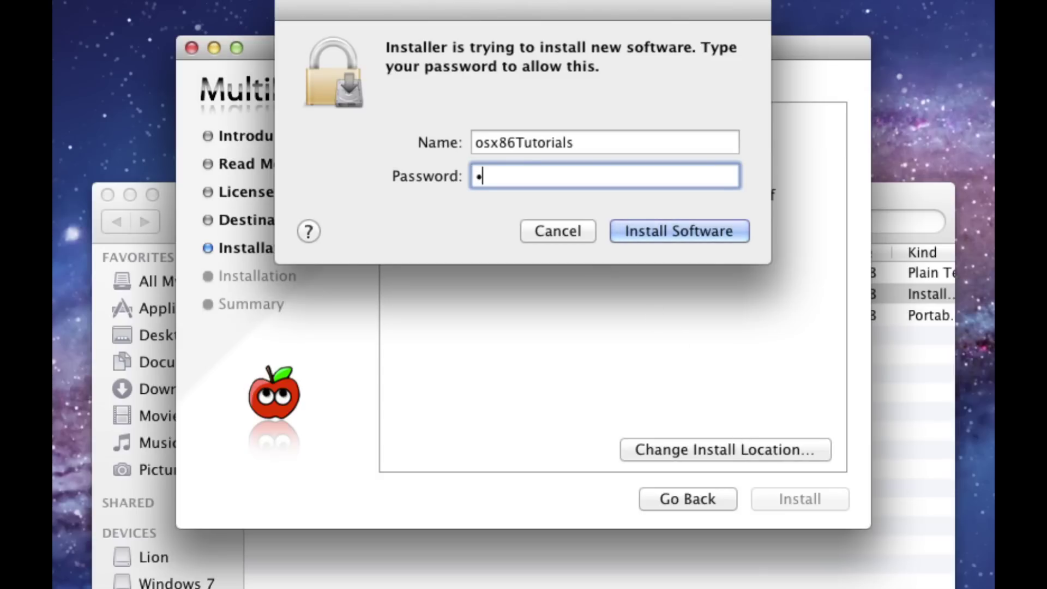